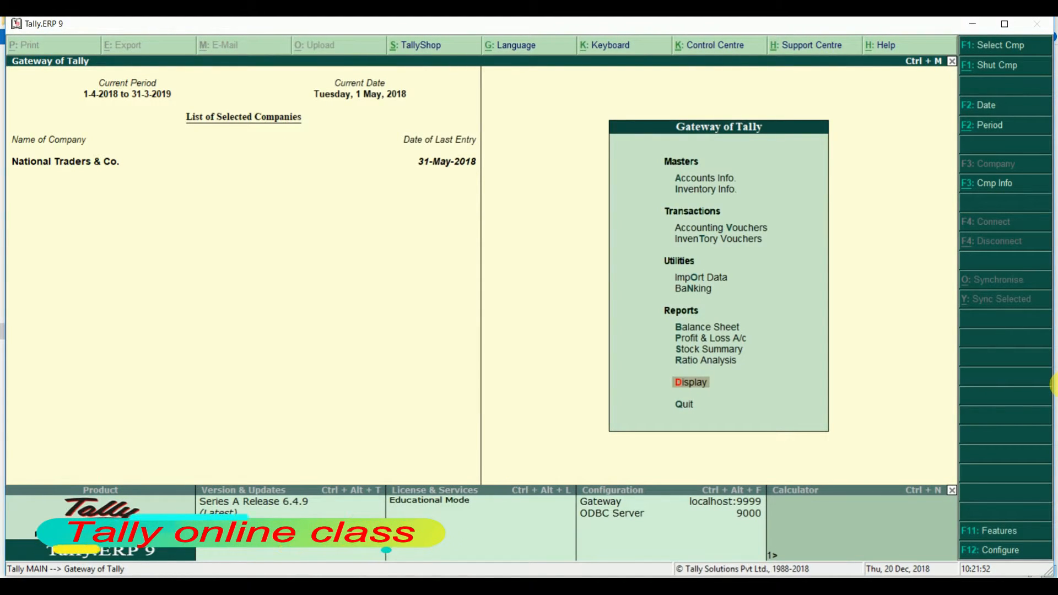
# Turn off maintaining stock categories in the company's inventory features
pyautogui.press('F11')
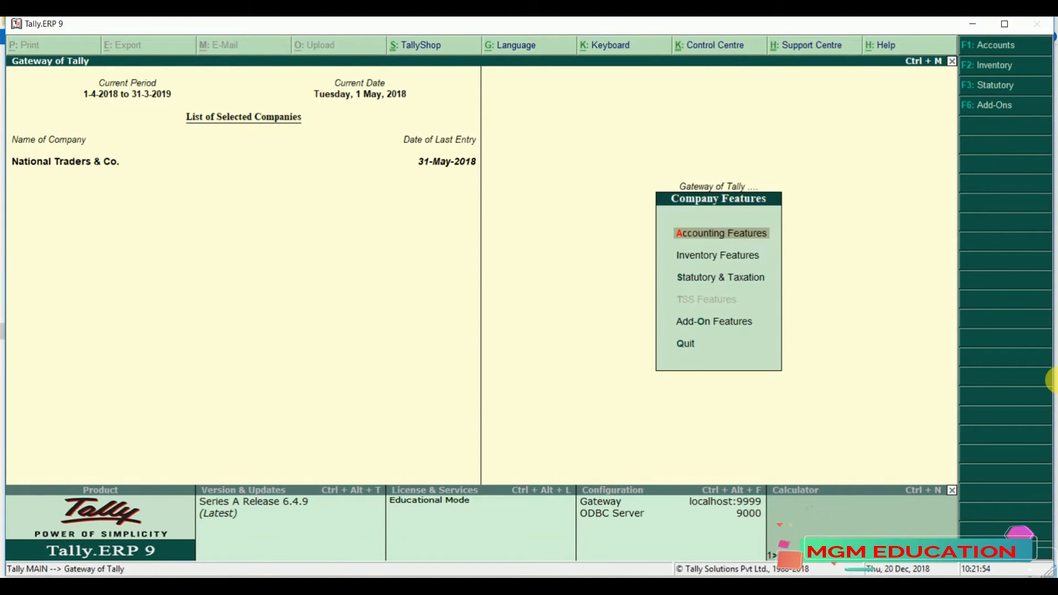
pyautogui.press('Down')
pyautogui.press('Return')
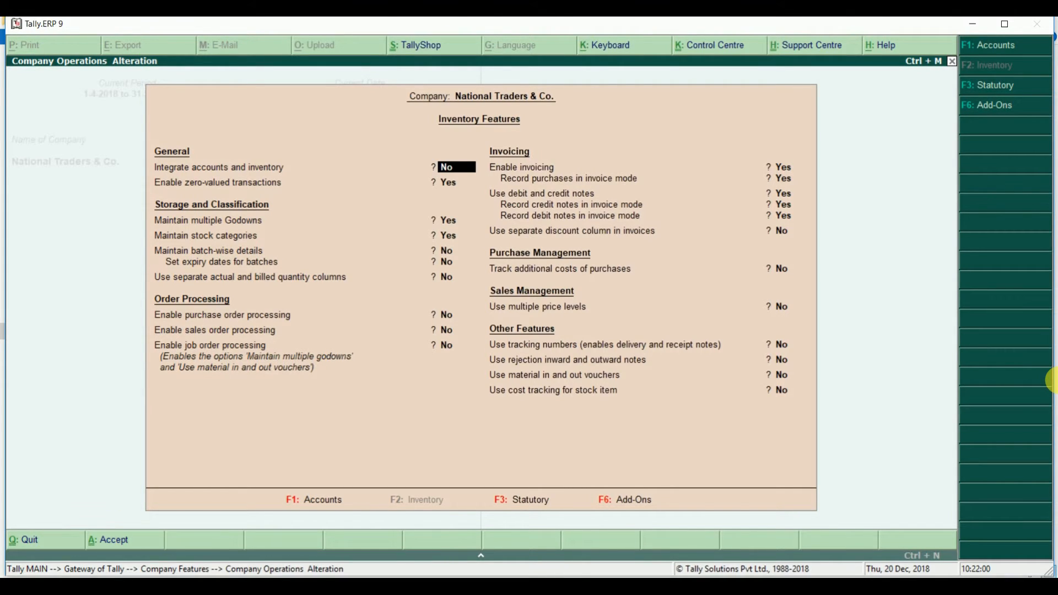
pyautogui.press('Return')
pyautogui.press('Return')
pyautogui.press('Return')
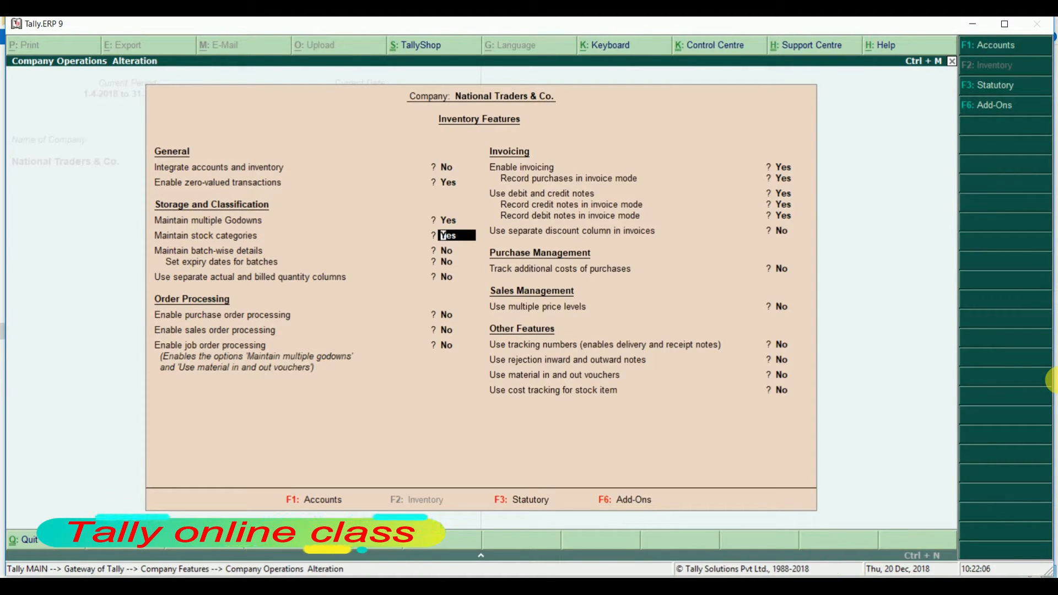
pyautogui.press('n')
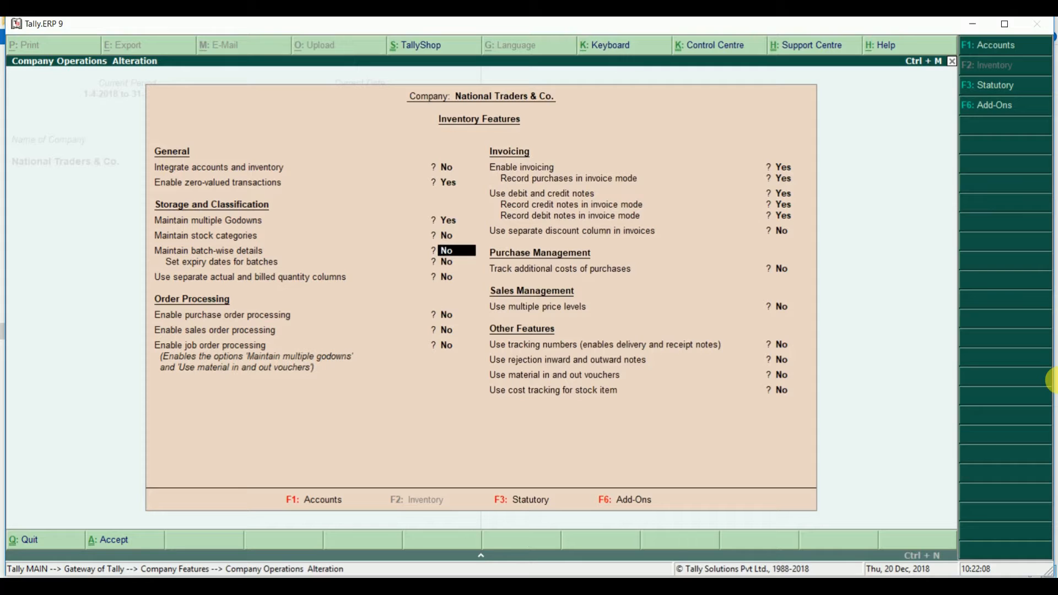
# Enable batch-wise details with expiry dates for batches, and save the inventory features
pyautogui.write('y')
pyautogui.press('Return')
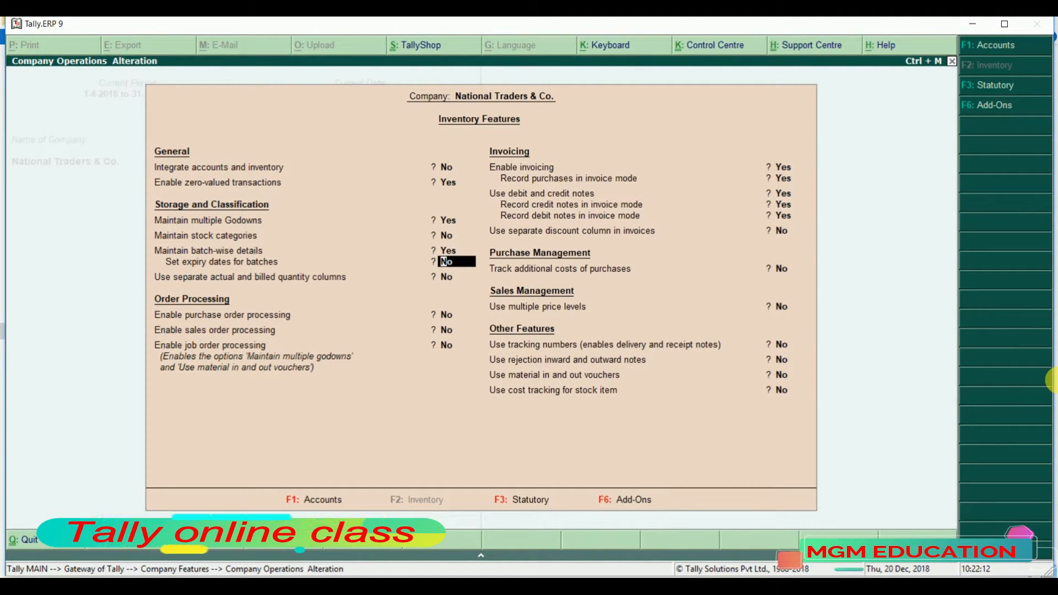
pyautogui.write('y')
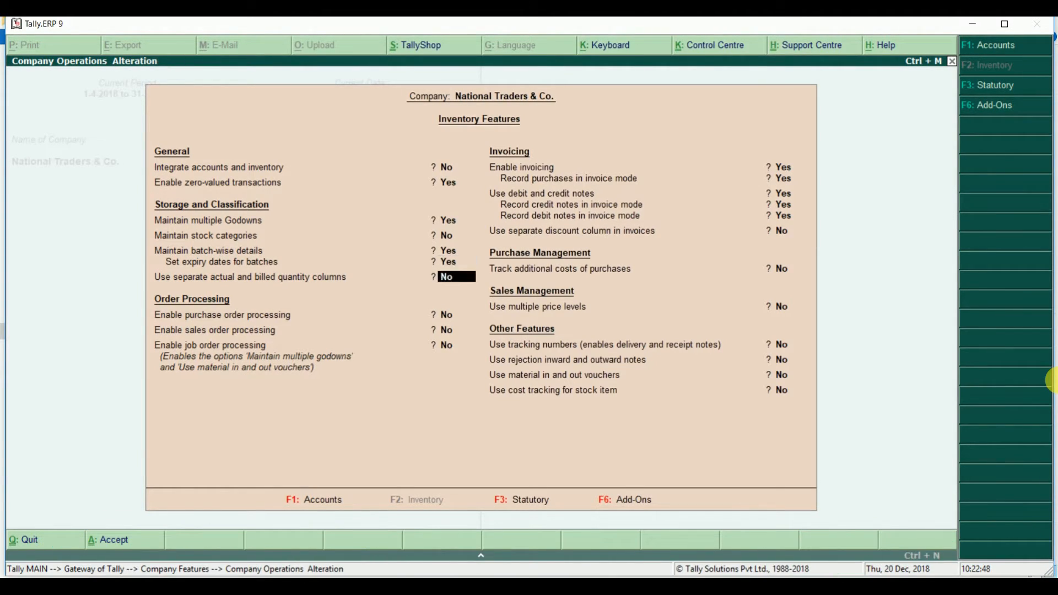
pyautogui.press('Return')
pyautogui.press('Return')
pyautogui.press('Return')
pyautogui.press('Return')
pyautogui.press('Return')
pyautogui.press('Return')
pyautogui.press('Return')
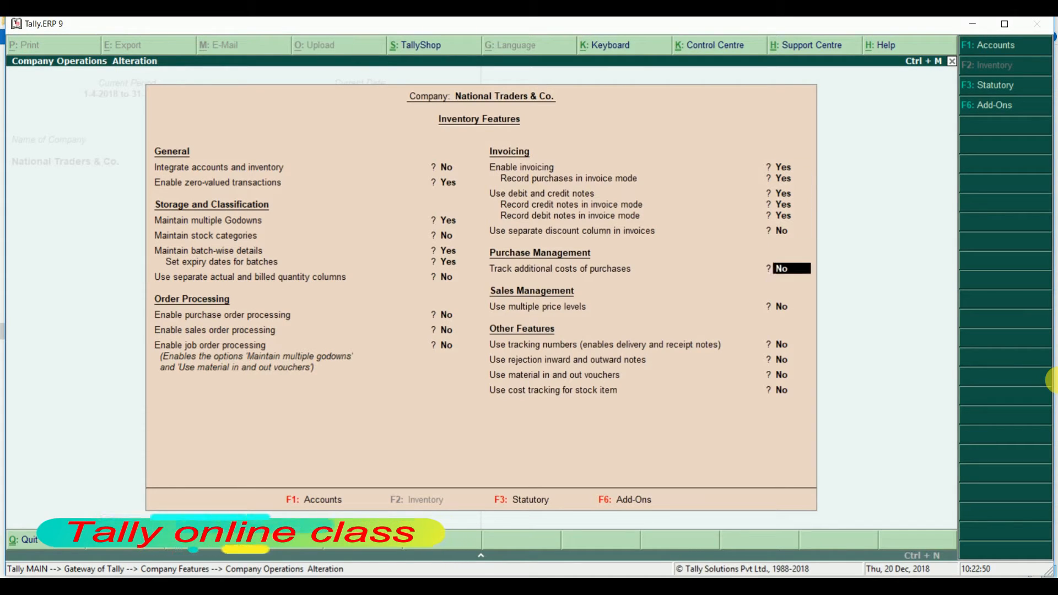
pyautogui.press('Return')
pyautogui.press('Return')
pyautogui.press('Return')
pyautogui.press('Return')
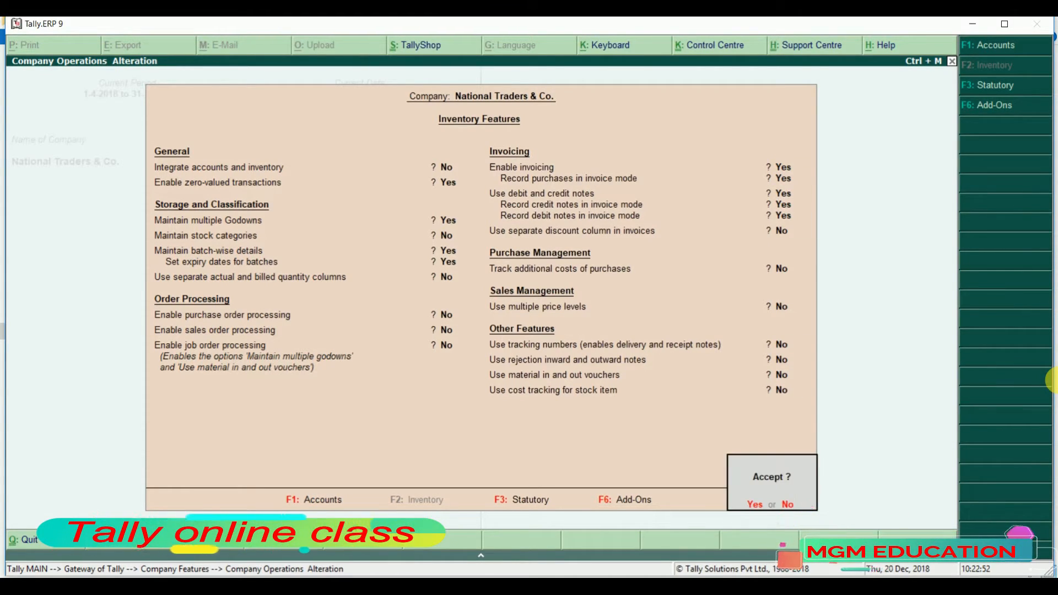
pyautogui.press('Return')
pyautogui.press('Escape')
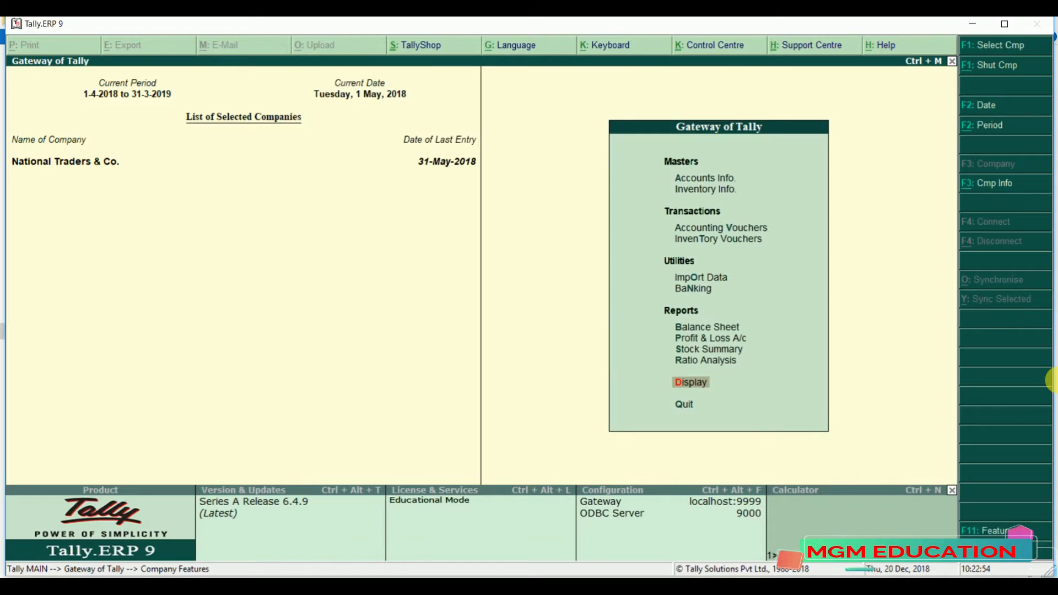
# Open the creation form for a single stock item
pyautogui.press('Up')
pyautogui.press('Up')
pyautogui.press('Up')
pyautogui.press('Up')
pyautogui.press('Up')
pyautogui.press('Up')
pyautogui.press('Up')
pyautogui.press('Up')
pyautogui.press('Up')
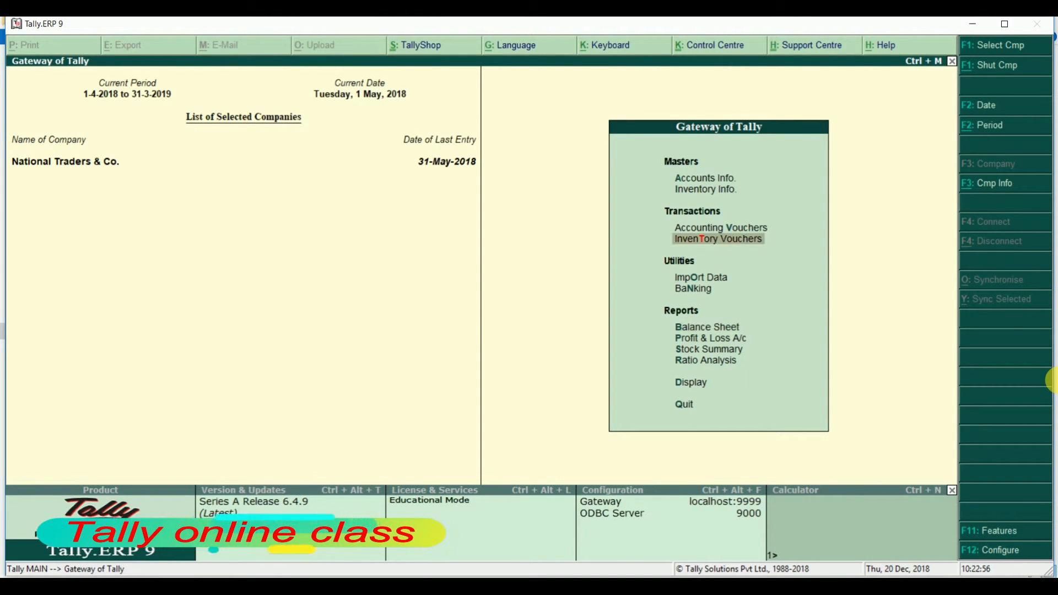
pyautogui.press('Return')
pyautogui.press('Down')
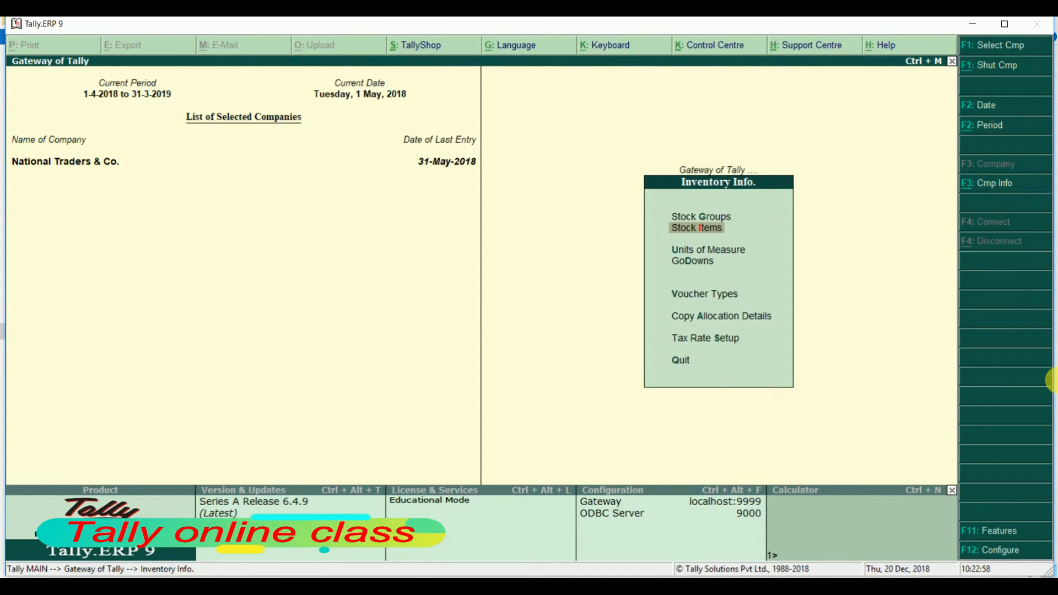
pyautogui.press('Return')
pyautogui.press('Return')
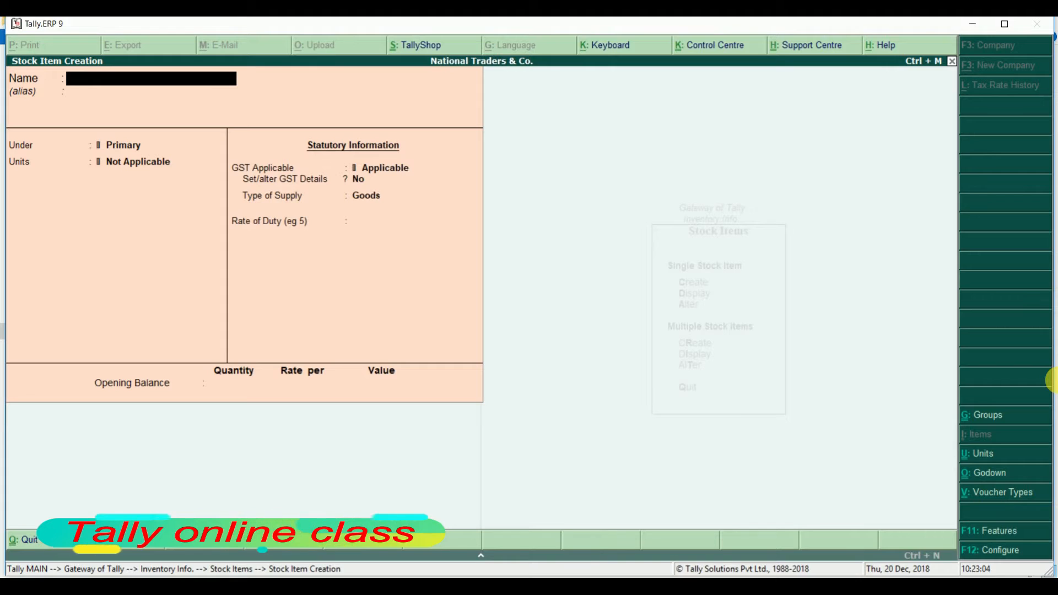
pyautogui.write('Jam Bot')
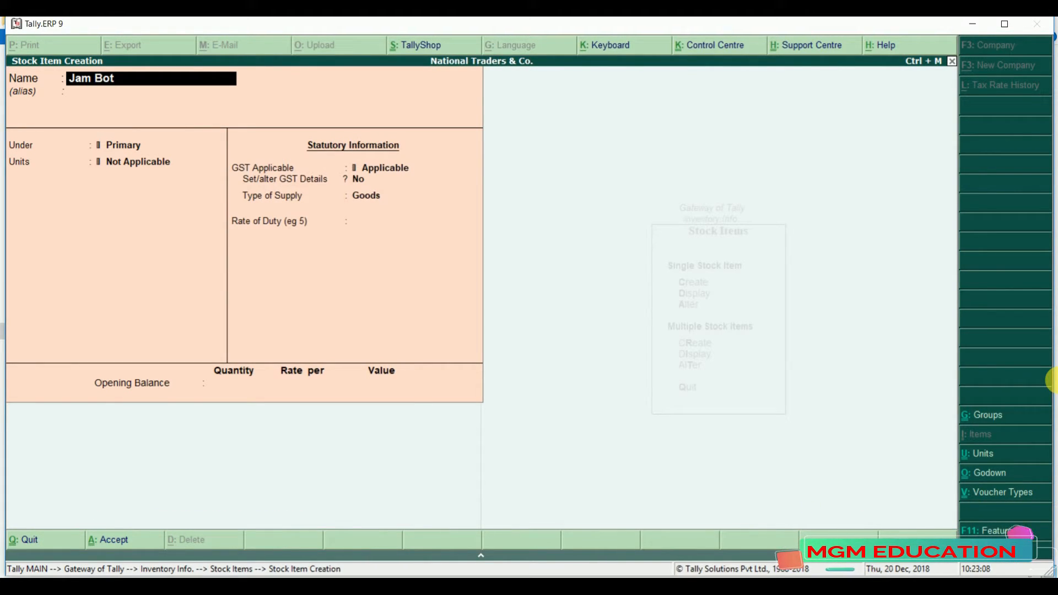
pyautogui.press('BackSpace')
pyautogui.press('BackSpace')
pyautogui.press('BackSpace')
pyautogui.press('BackSpace')
pyautogui.press('BackSpace')
pyautogui.press('BackSpace')
pyautogui.press('BackSpace')
pyautogui.press('BackSpace')
pyautogui.press('BackSpace')
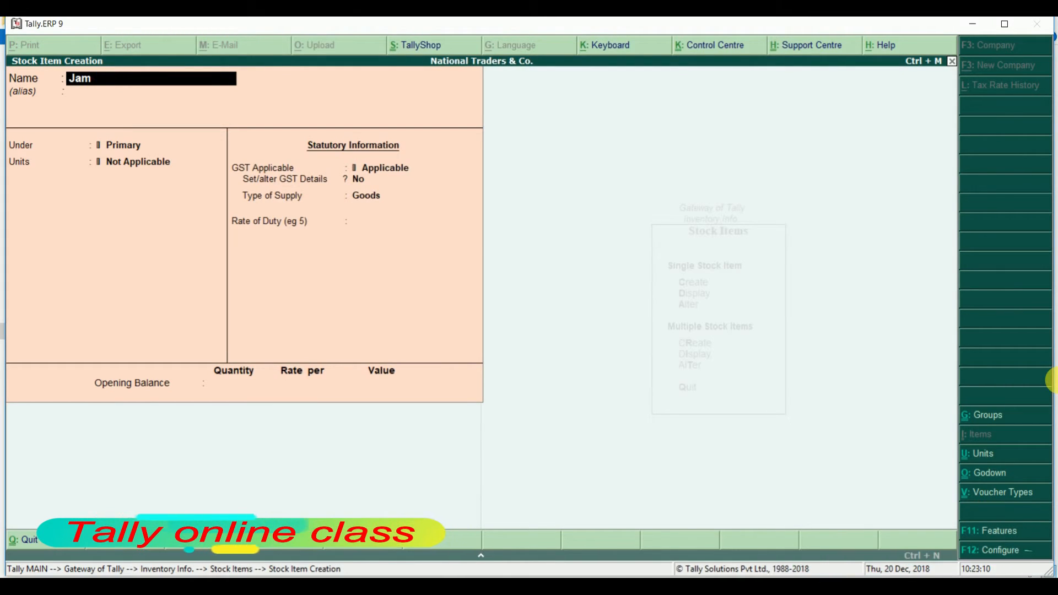
# Name the stock item Fruit Jam and set its unit to nos
pyautogui.write('Fru')
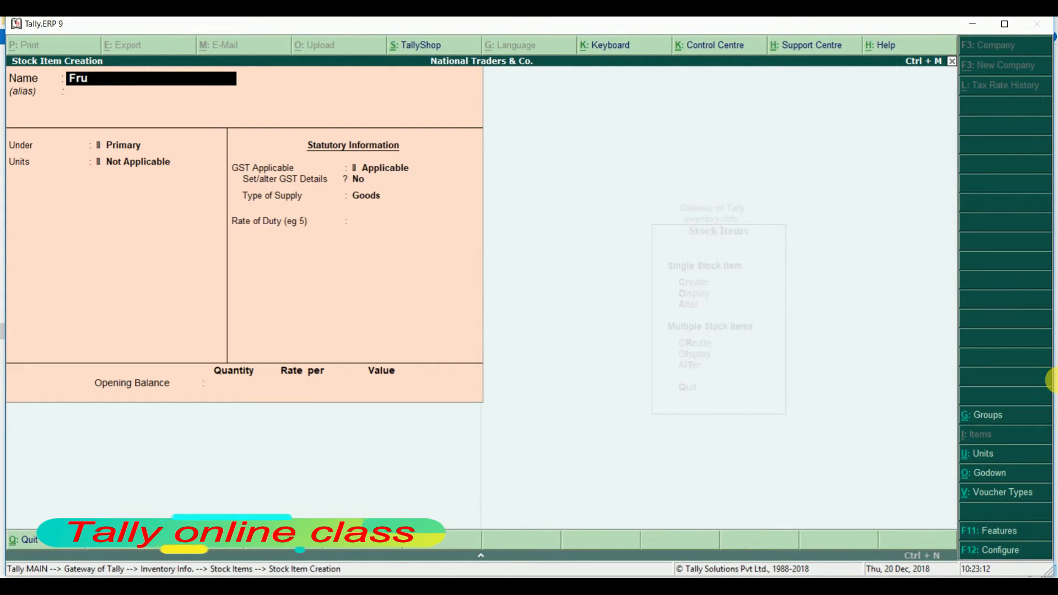
pyautogui.write('it Jam')
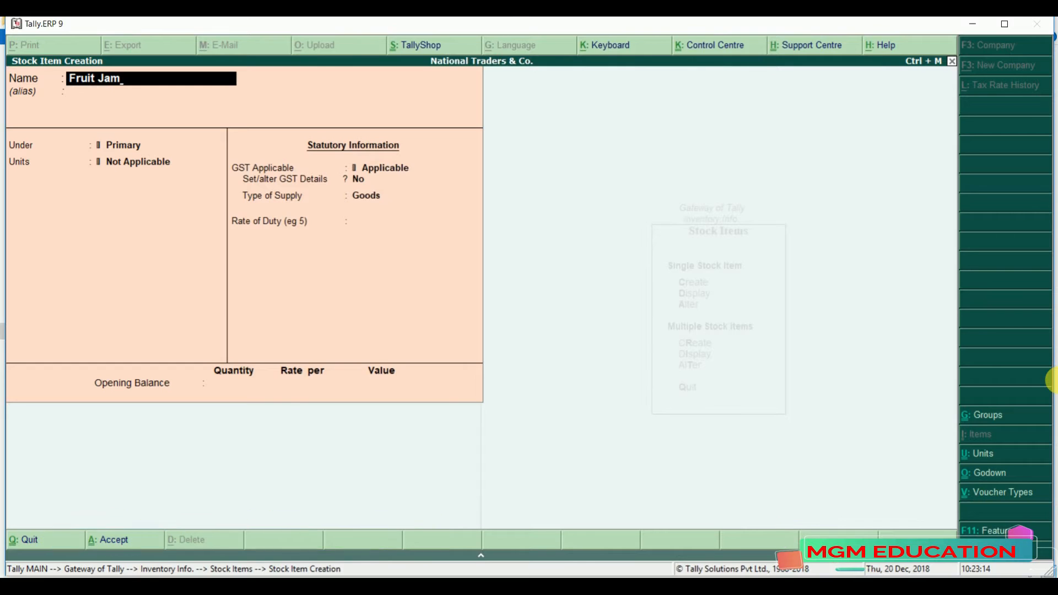
pyautogui.press('Return')
pyautogui.press('Return')
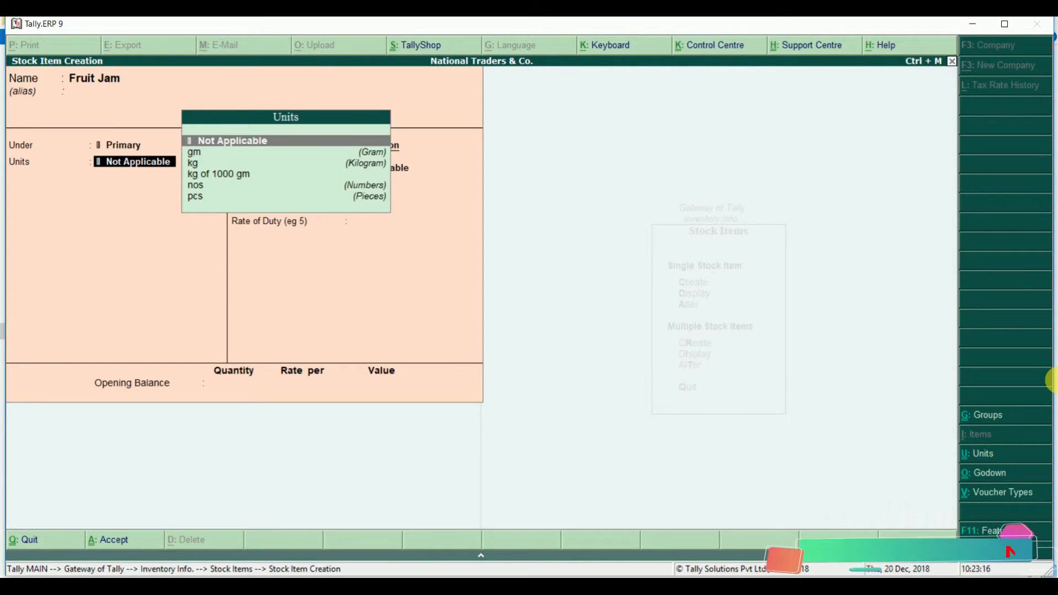
pyautogui.press('Down')
pyautogui.press('Down')
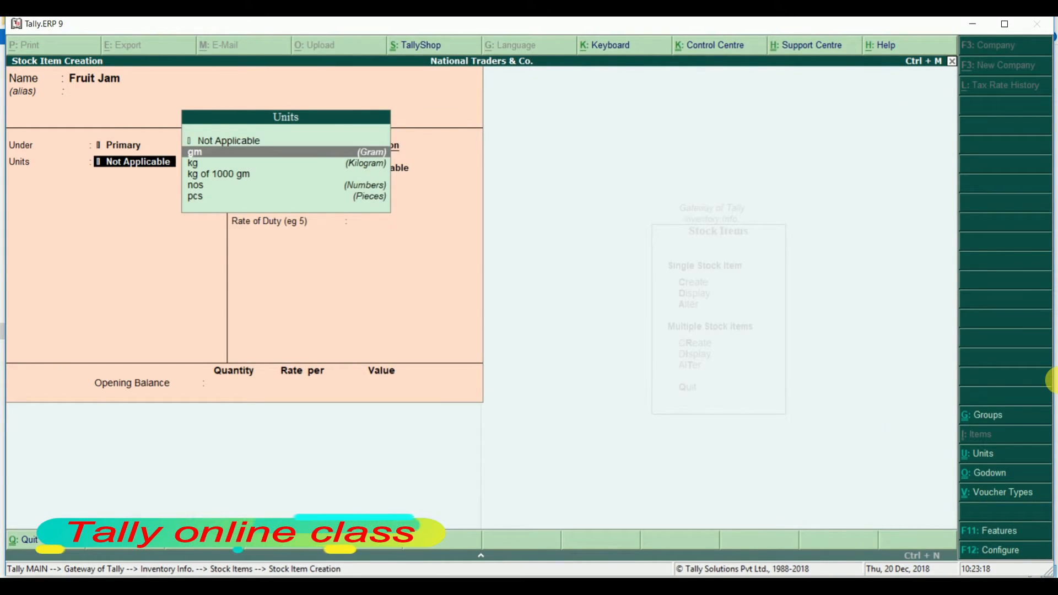
pyautogui.press('Down')
pyautogui.press('Down')
pyautogui.press('Return')
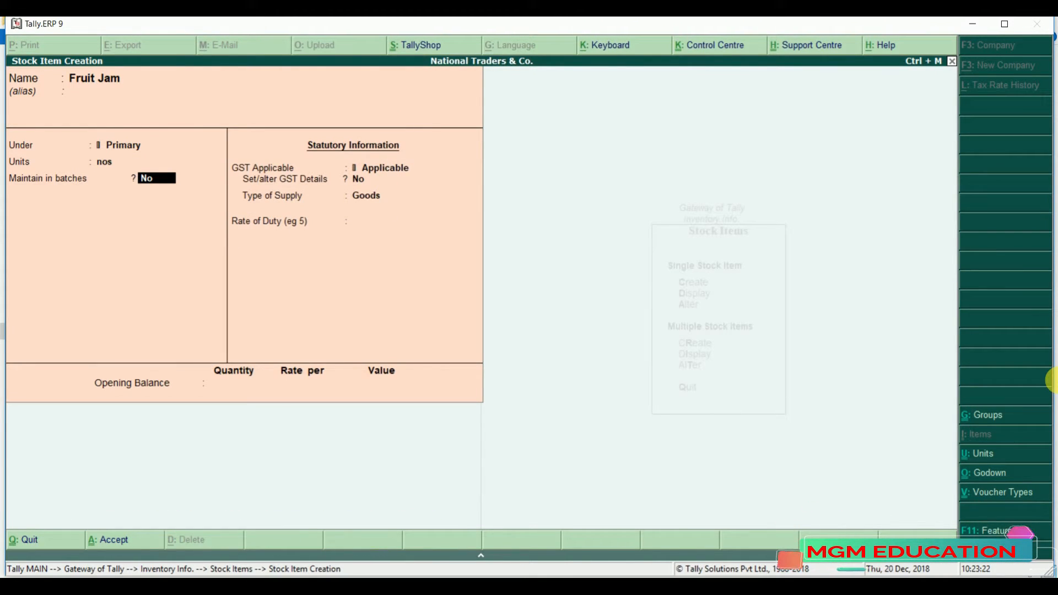
# Maintain Fruit Jam in batches with manufacturing date tracking and expiry dates, and save the stock item
pyautogui.press('y')
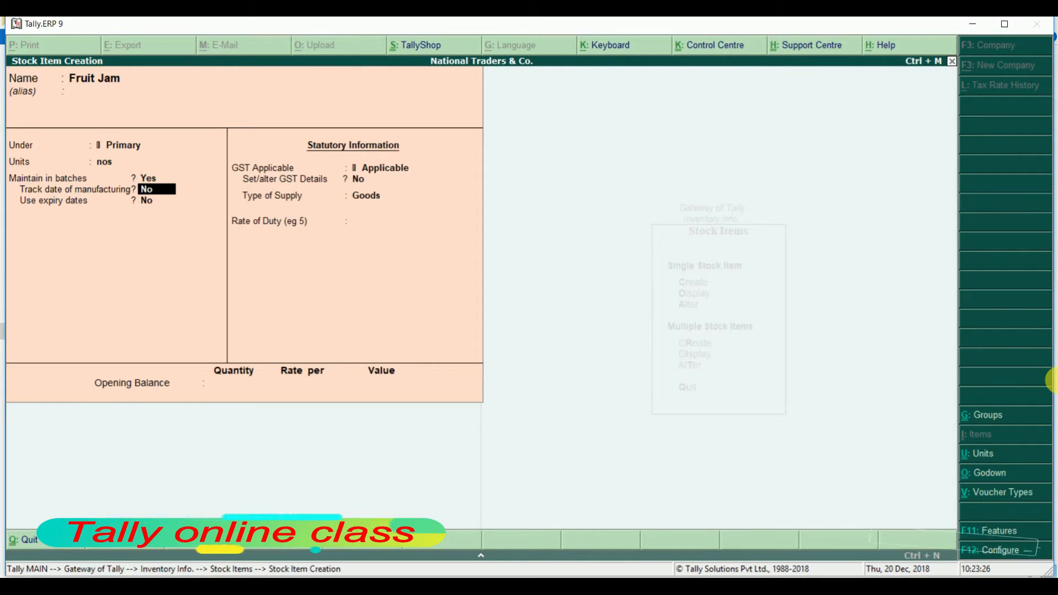
pyautogui.press('y')
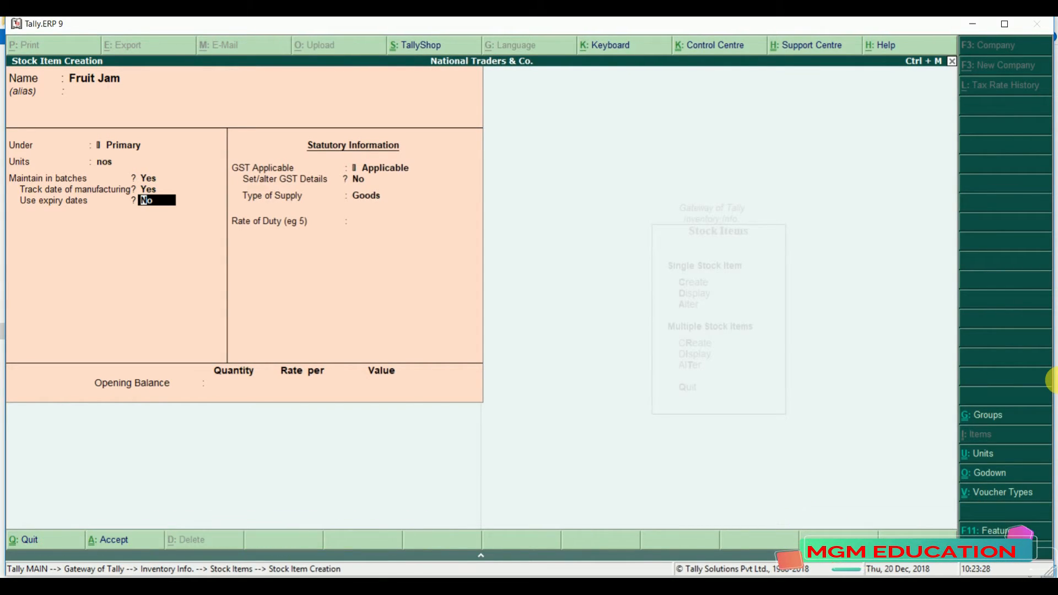
pyautogui.press('Return')
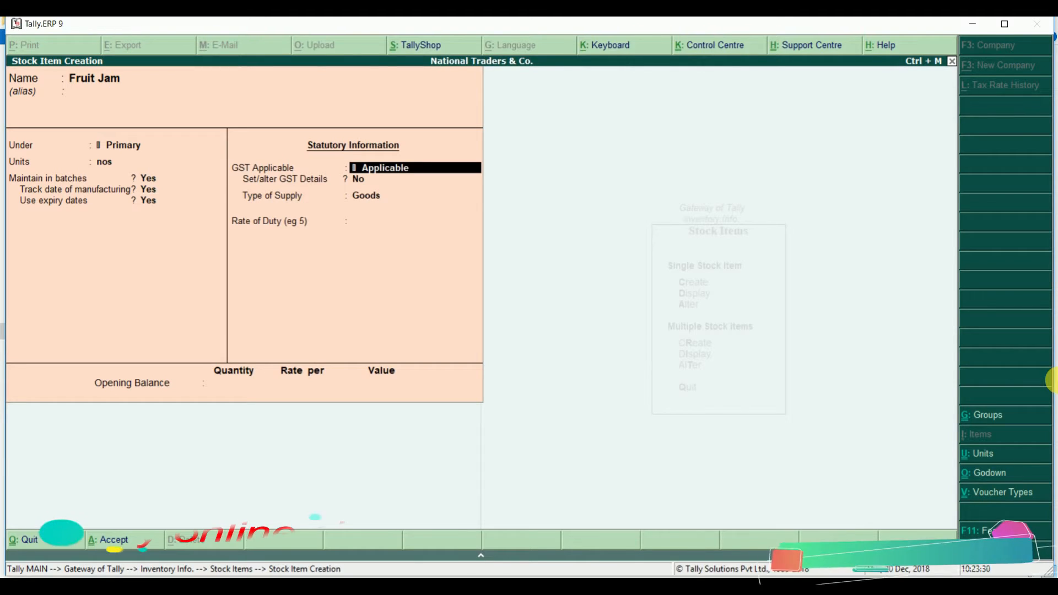
pyautogui.press('BackSpace')
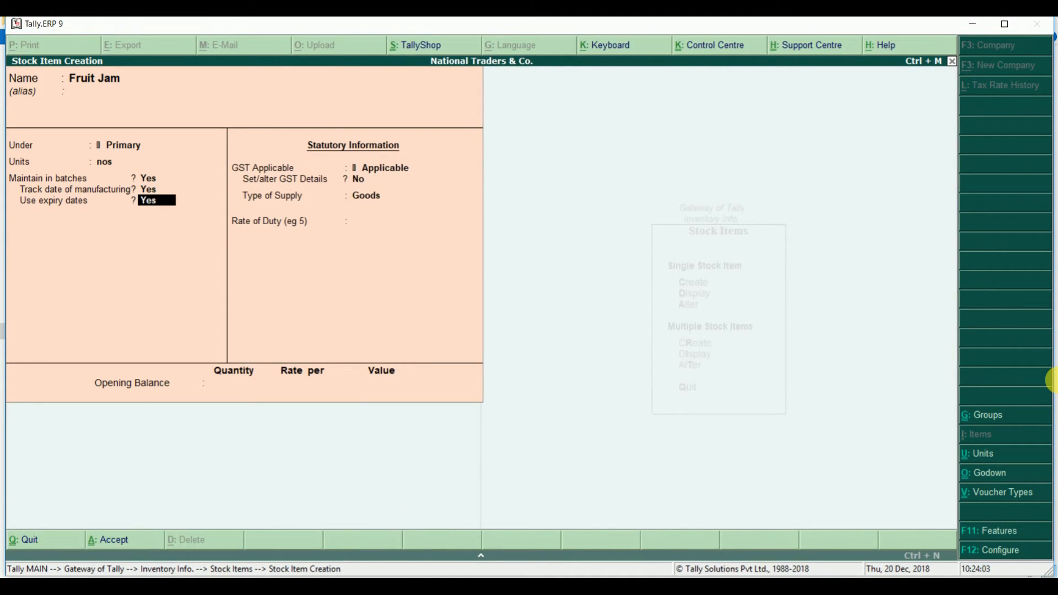
pyautogui.press('Return')
pyautogui.press('Return')
pyautogui.press('Return')
pyautogui.press('Return')
pyautogui.press('Return')
pyautogui.press('Return')
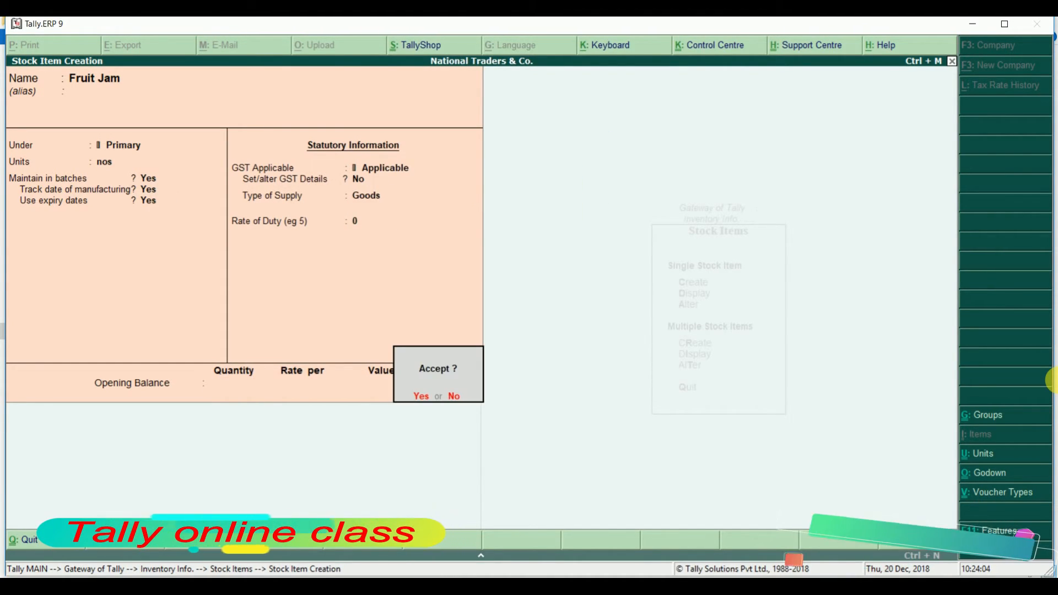
pyautogui.press('Return')
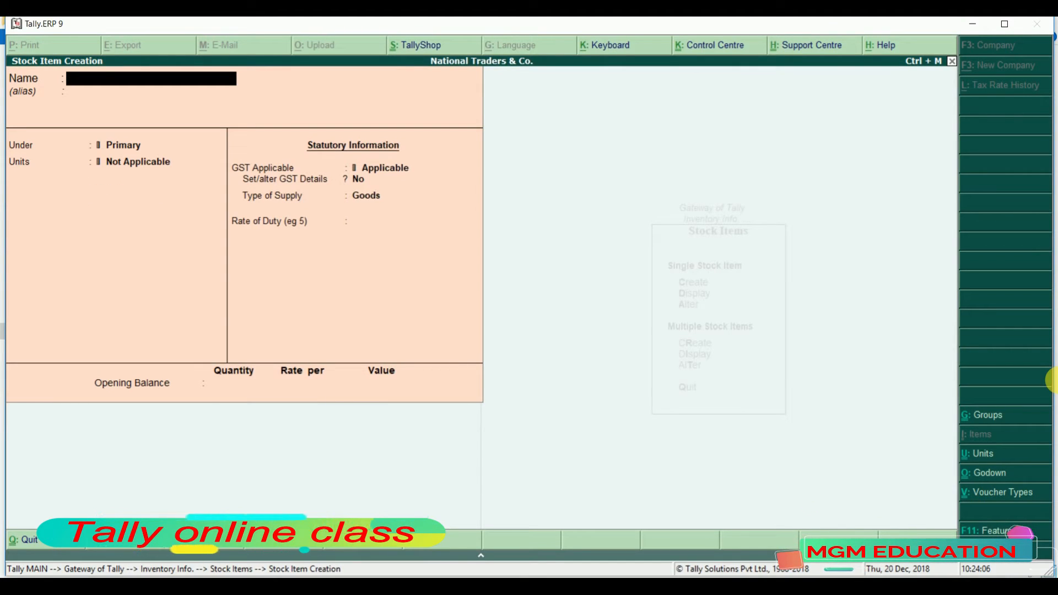
# Start a purchase voucher with supplier invoice number 505 dated 1-May-2018 and cost centre class Not Applicable
pyautogui.press('Escape')
pyautogui.press('y')
pyautogui.press('Escape')
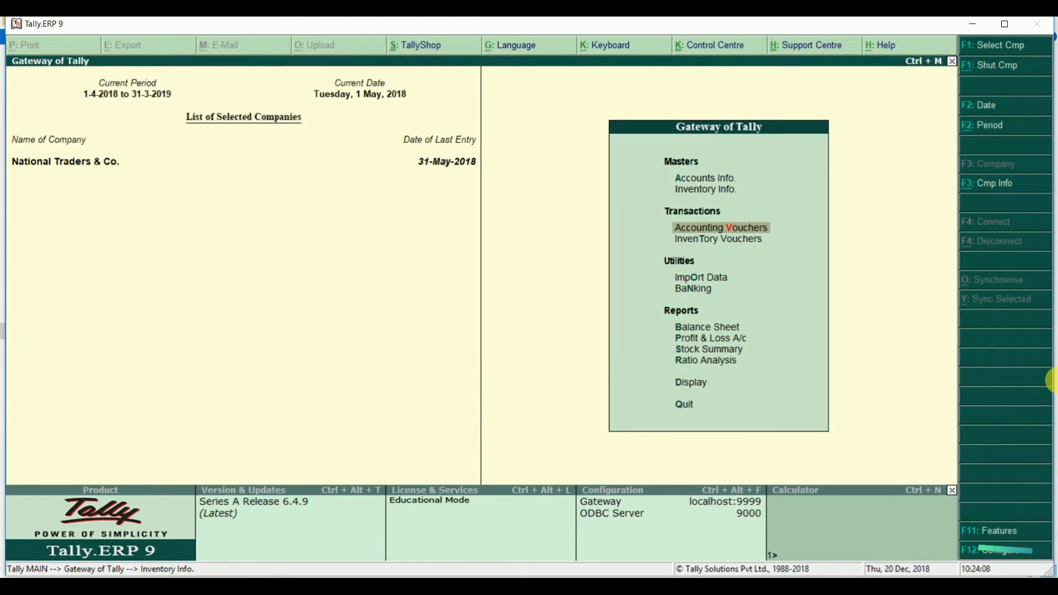
pyautogui.press('Return')
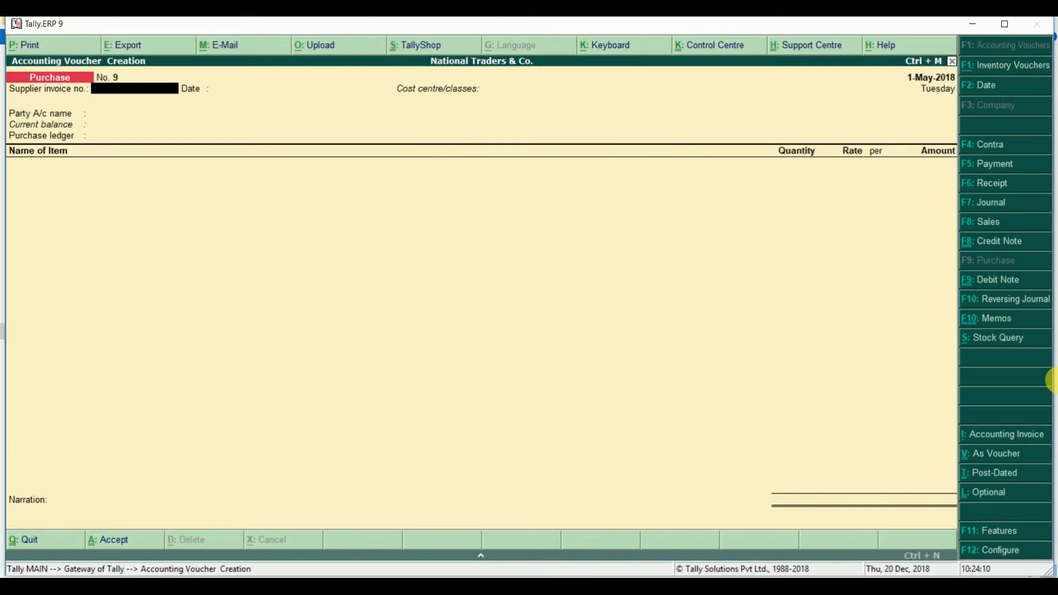
pyautogui.write('505')
pyautogui.press('Return')
pyautogui.press('Return')
pyautogui.press('Return')
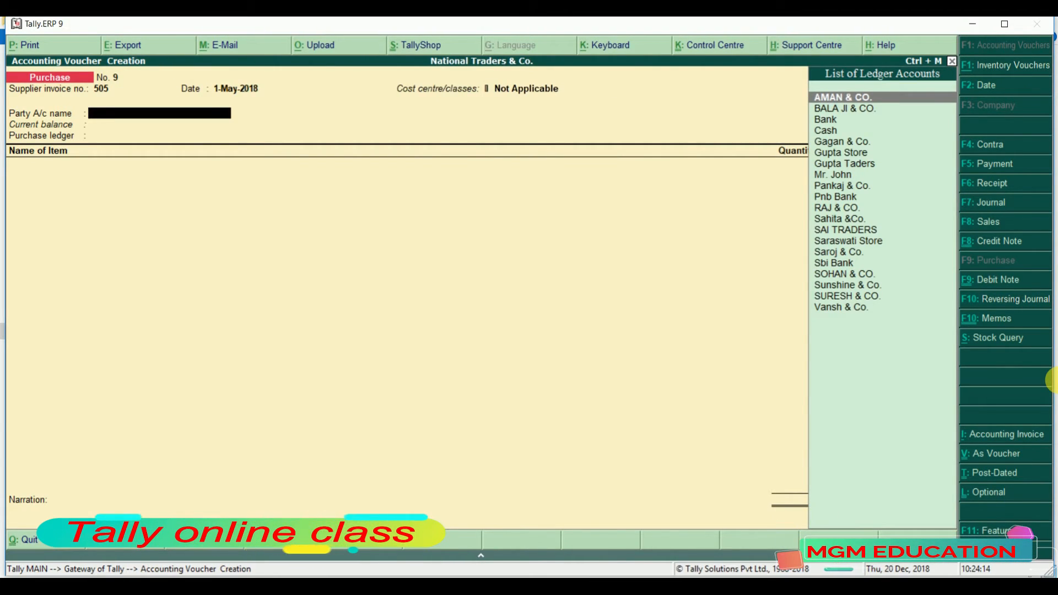
# Set the voucher's party account to Gupta Store and its purchase ledger to Purchase
pyautogui.write('G')
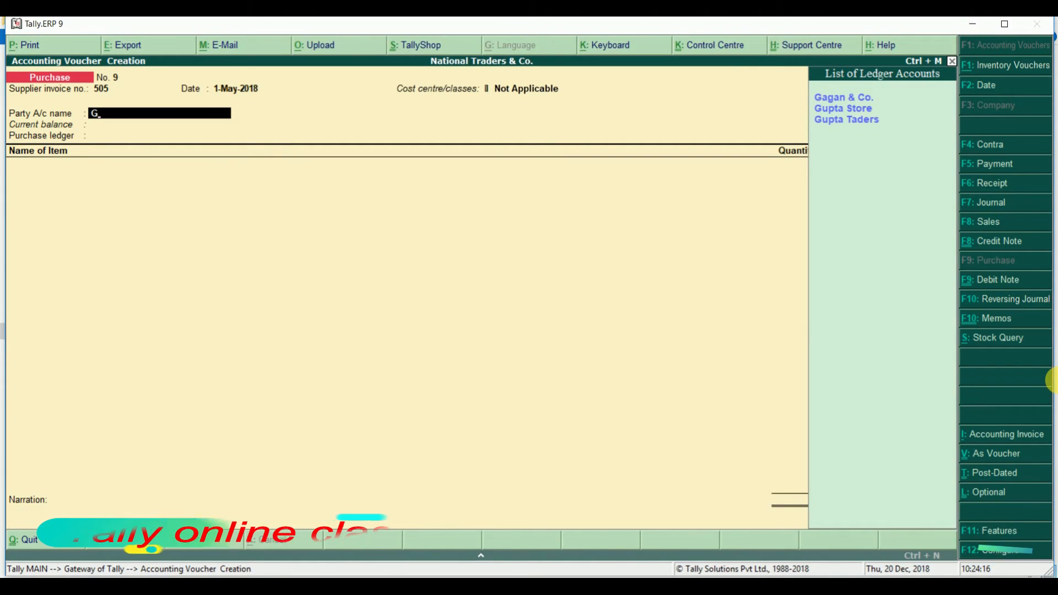
pyautogui.press('Down')
pyautogui.press('Return')
pyautogui.press('Return')
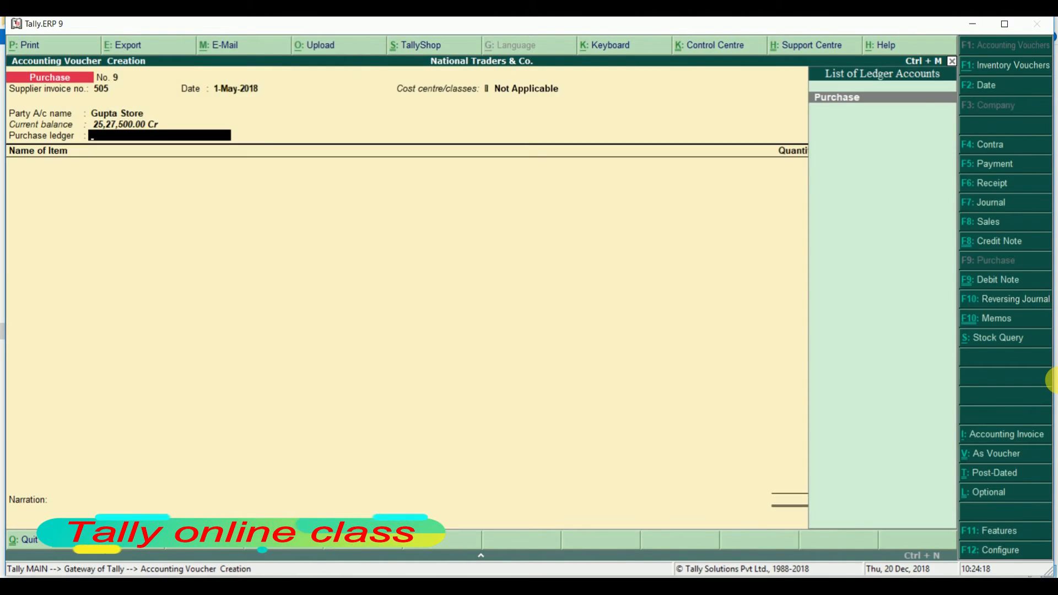
pyautogui.press('Return')
# Add Fruit Jam as the purchased item and open its stock item allocations
pyautogui.write('A')
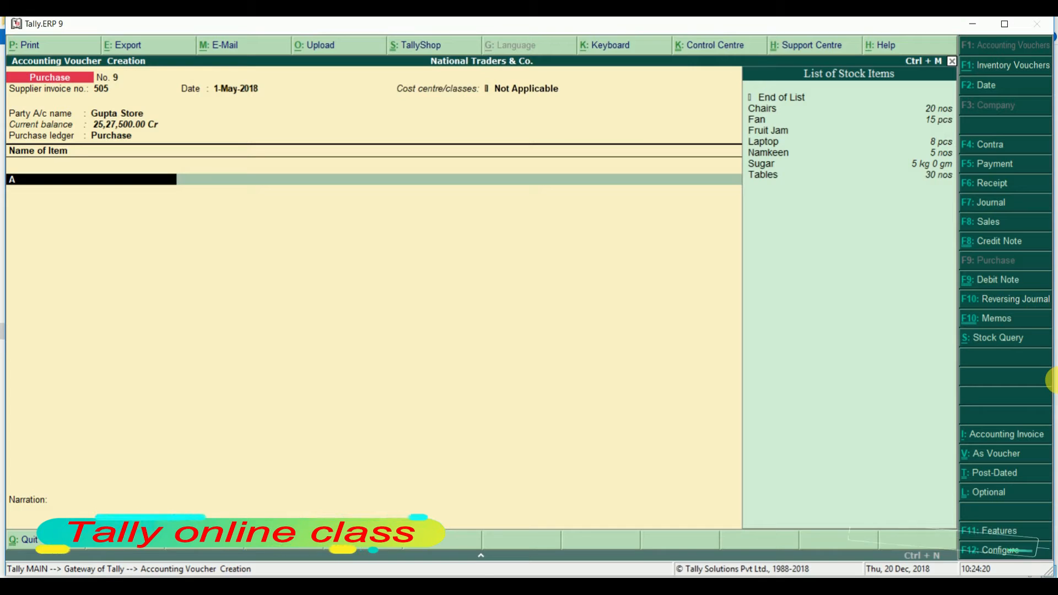
pyautogui.press('Down')
pyautogui.press('Down')
pyautogui.press('Down')
pyautogui.press('Return')
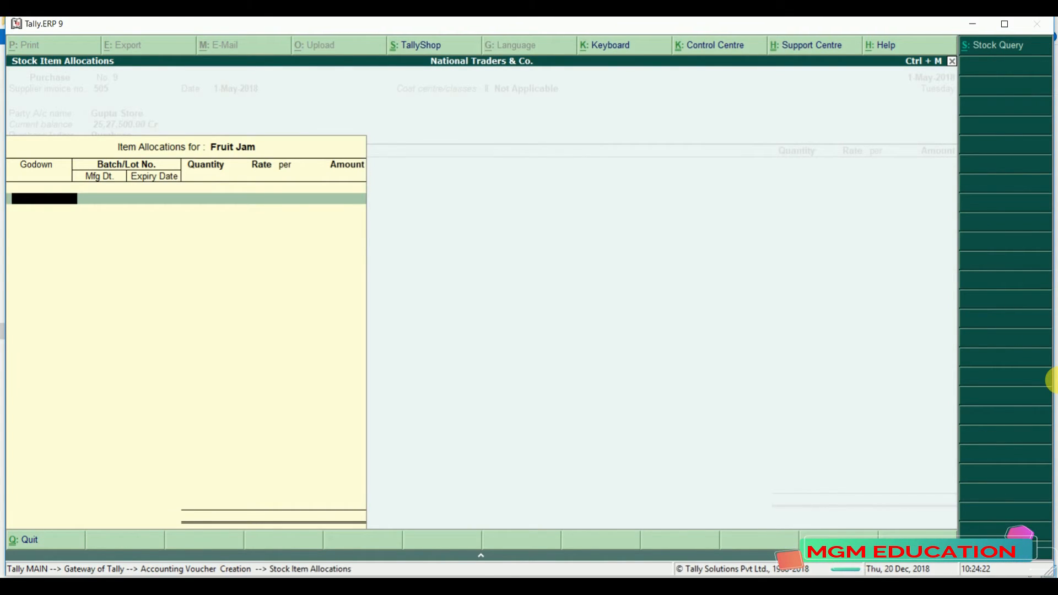
pyautogui.press('Escape')
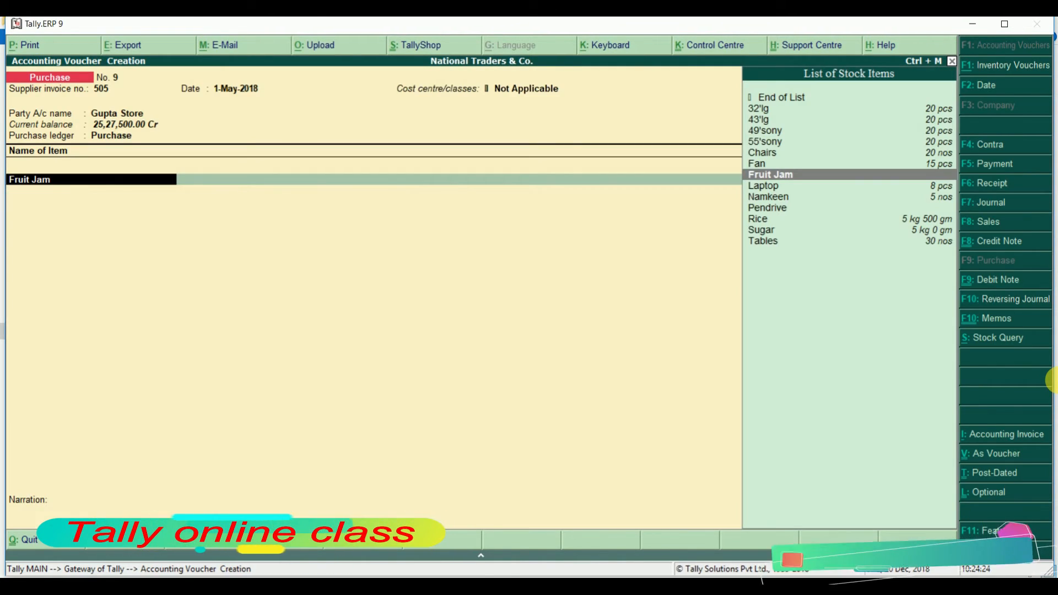
pyautogui.press('Return')
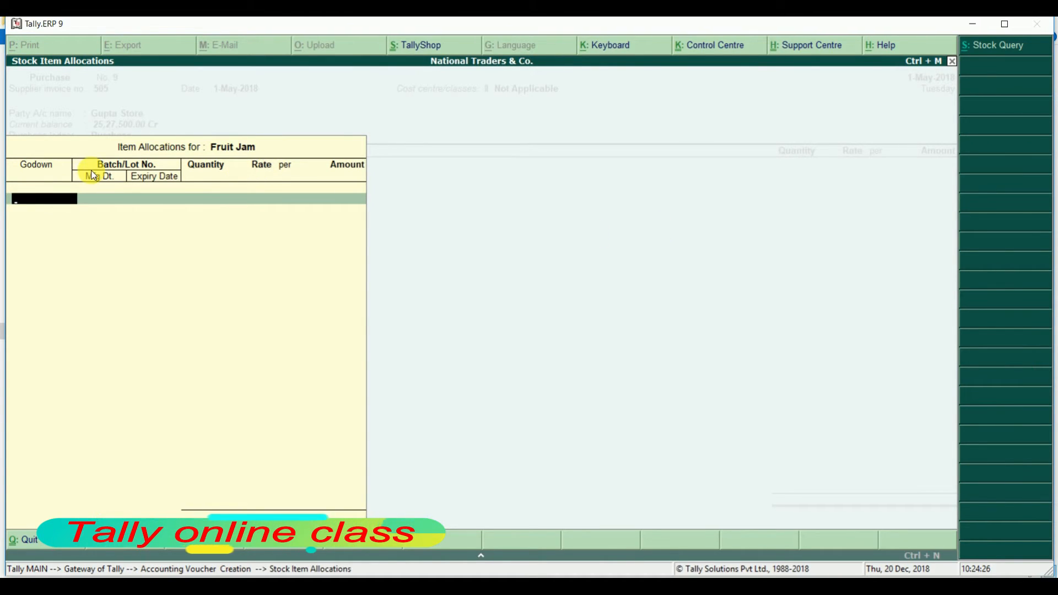
# Allocate the Fruit Jam to the Main Location godown under a new batch number PK-11
pyautogui.write('M')
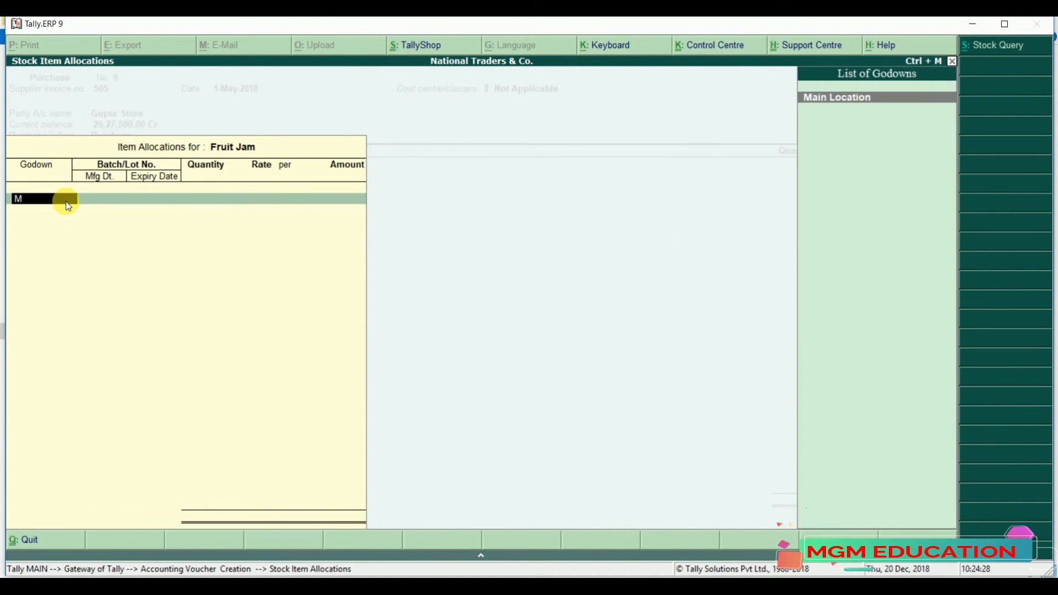
pyautogui.press('Return')
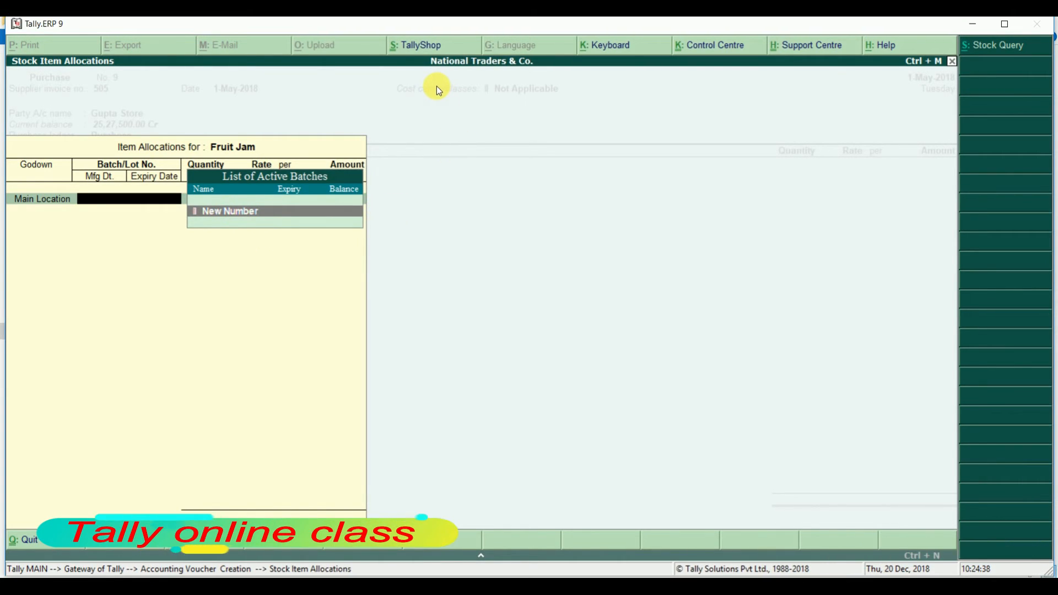
pyautogui.press('Return')
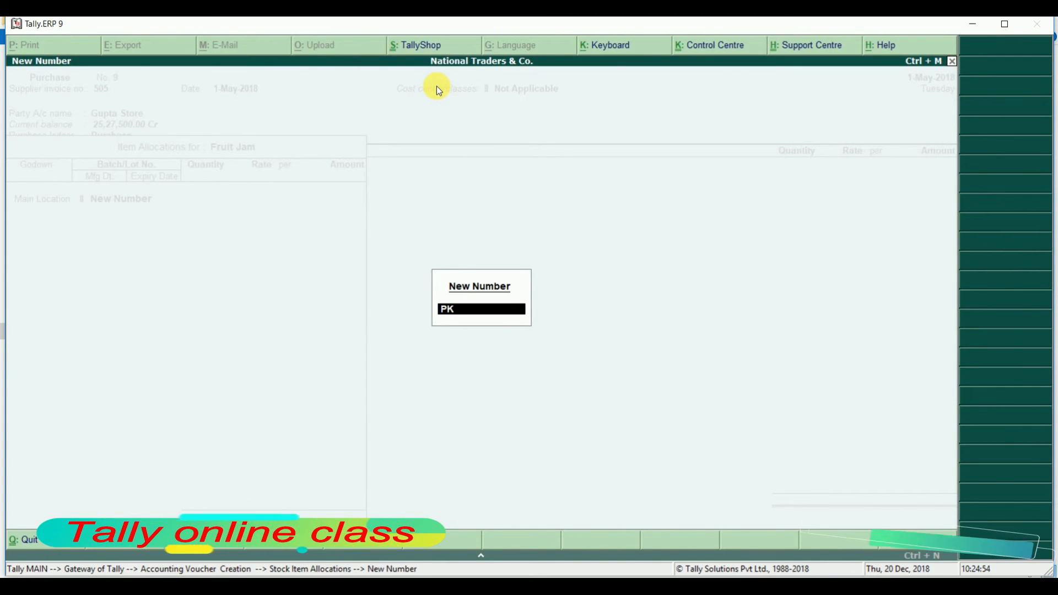
pyautogui.write('-11')
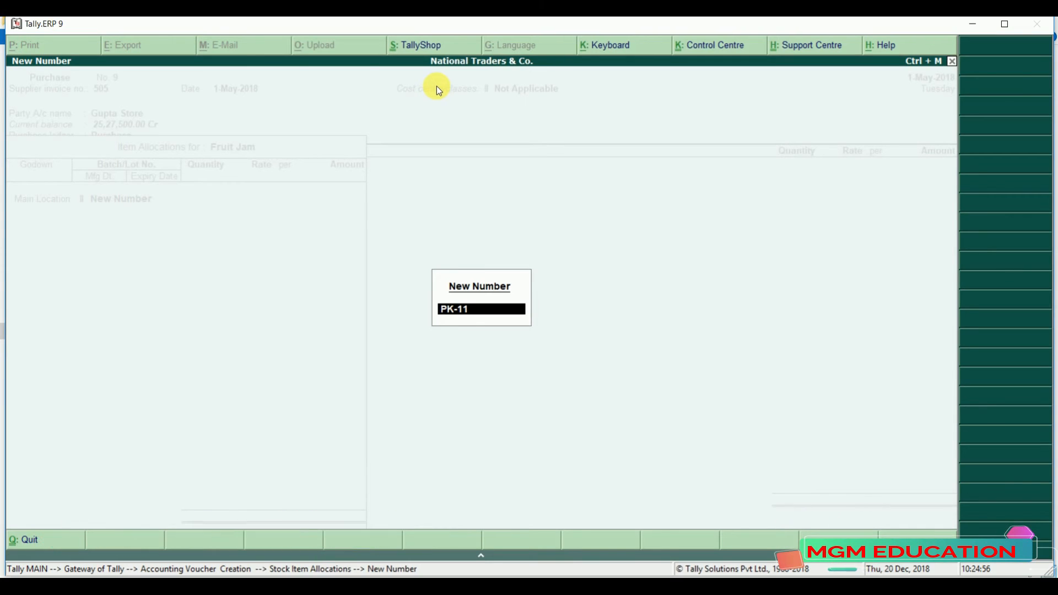
pyautogui.press('Return')
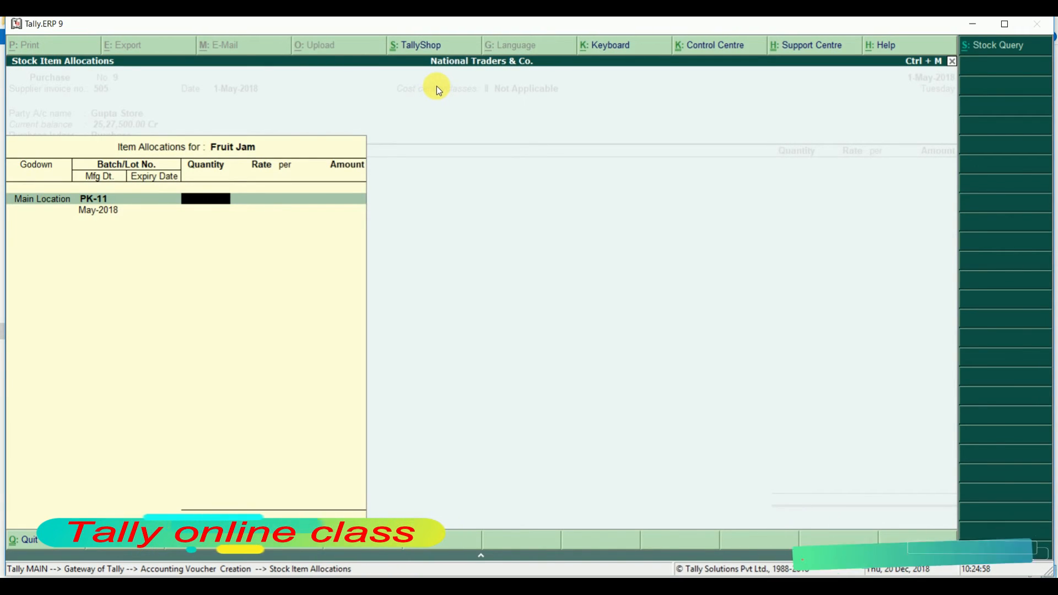
# Set the PK-11 batch quantity to 50 nos at a rate of 65 per nos
pyautogui.press('Return')
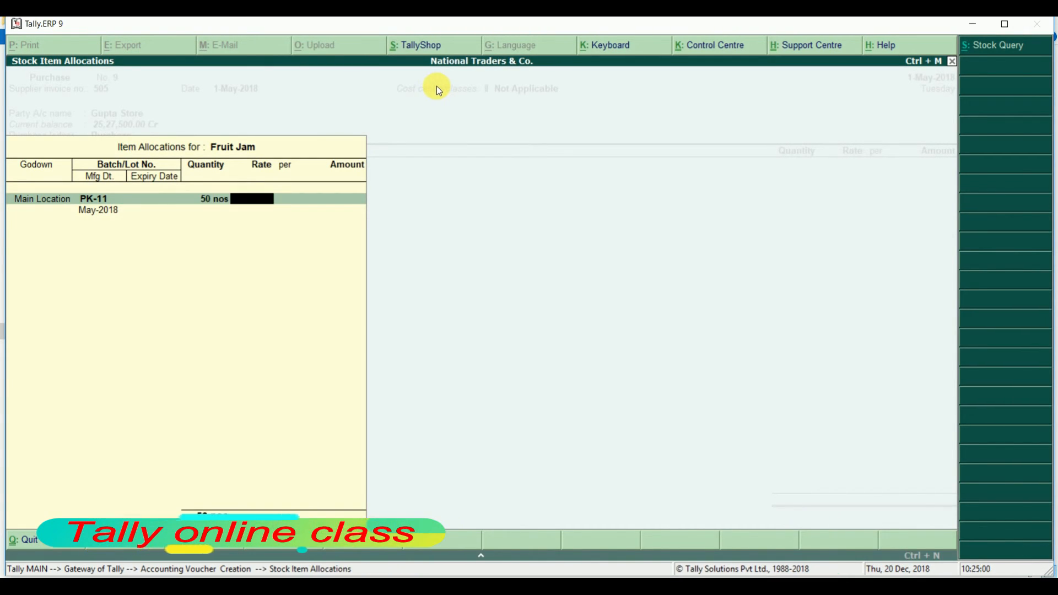
pyautogui.write('65')
pyautogui.press('Return')
pyautogui.press('Return')
pyautogui.press('Return')
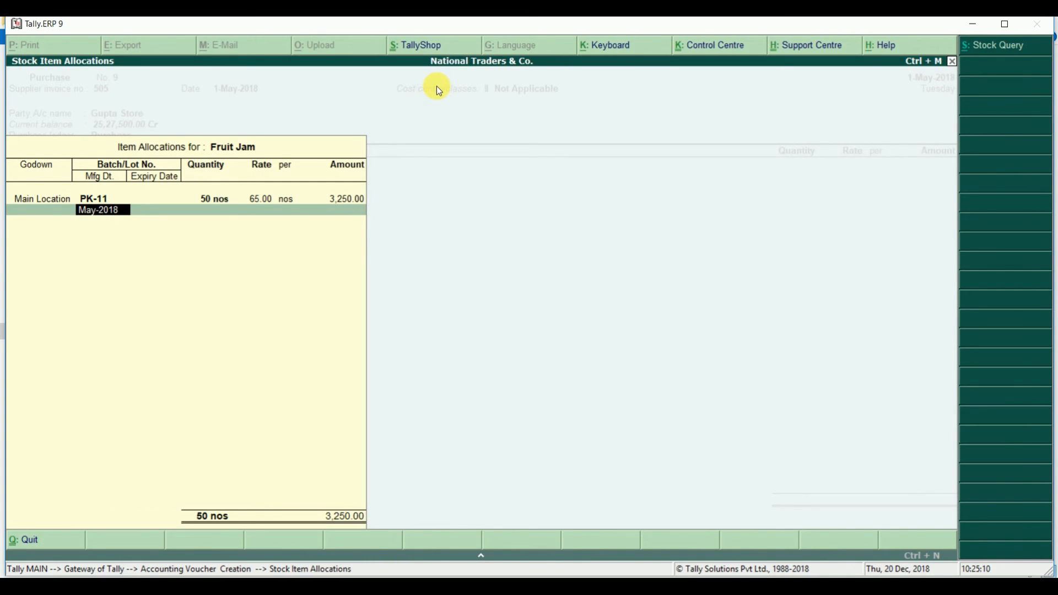
# Set the batch's manufacturing date to 1-3-2018 and its expiry date to 31-12-2023, completing the item allocation
pyautogui.write('1-3-')
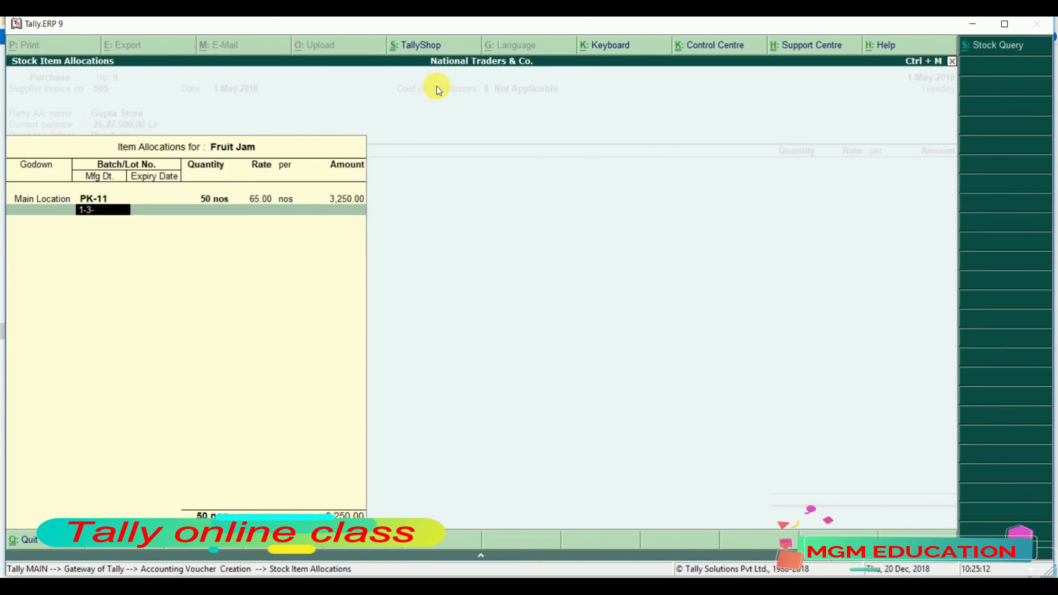
pyautogui.write('2018')
pyautogui.press('Return')
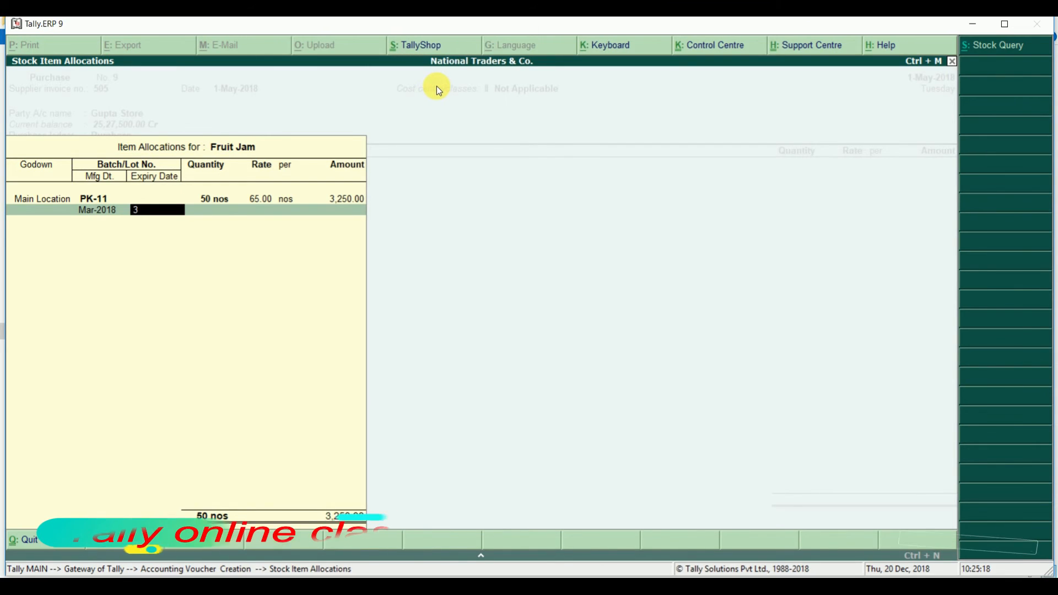
pyautogui.write('31-12-2023')
pyautogui.press('Return')
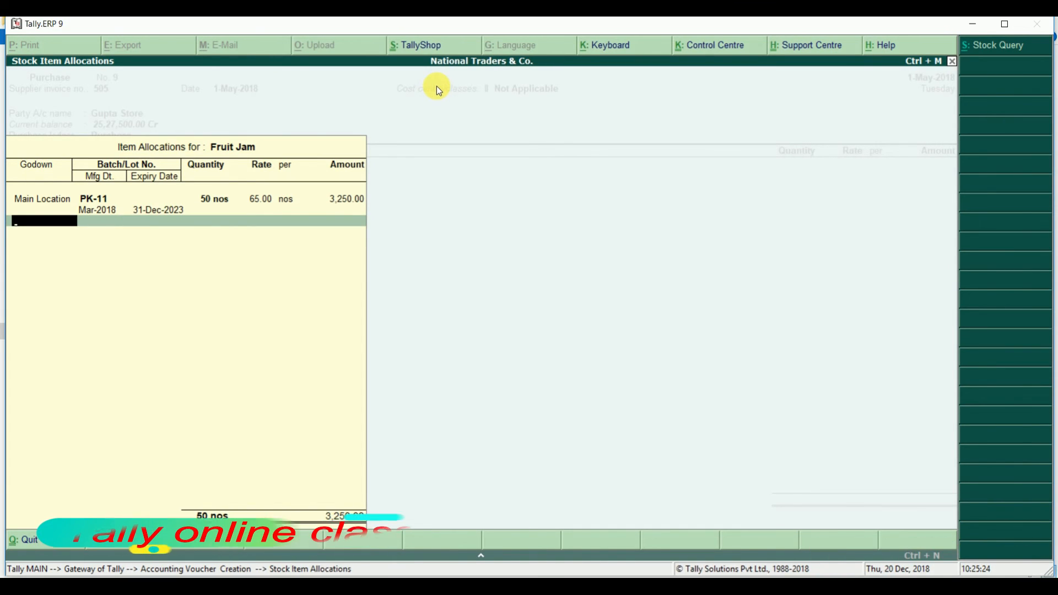
pyautogui.press('Return')
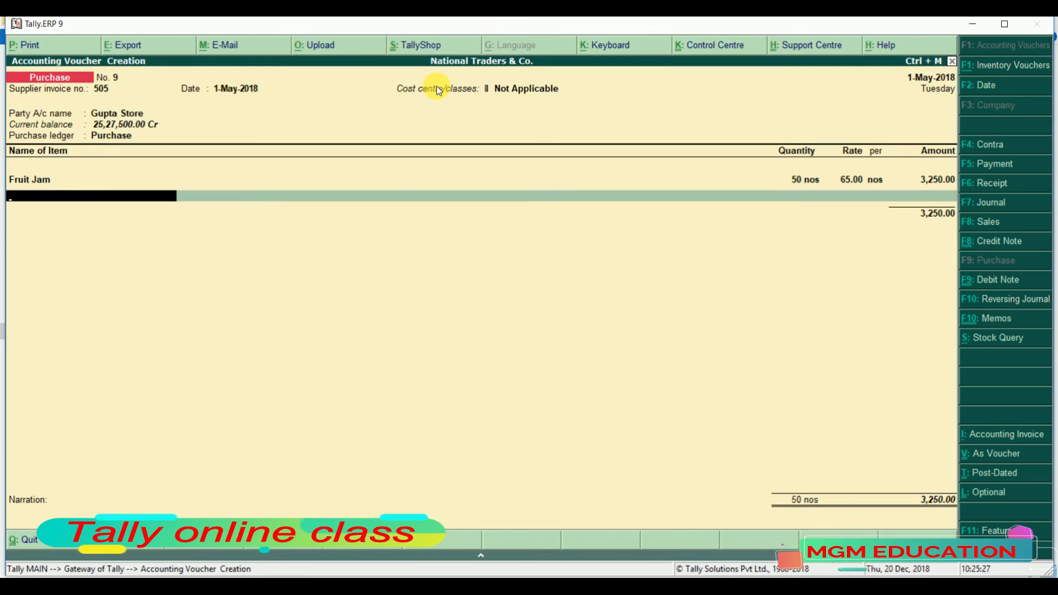
# End the item list, save the purchase voucher without narration, and return to the Gateway of Tally
pyautogui.press('Return')
pyautogui.press('Return')
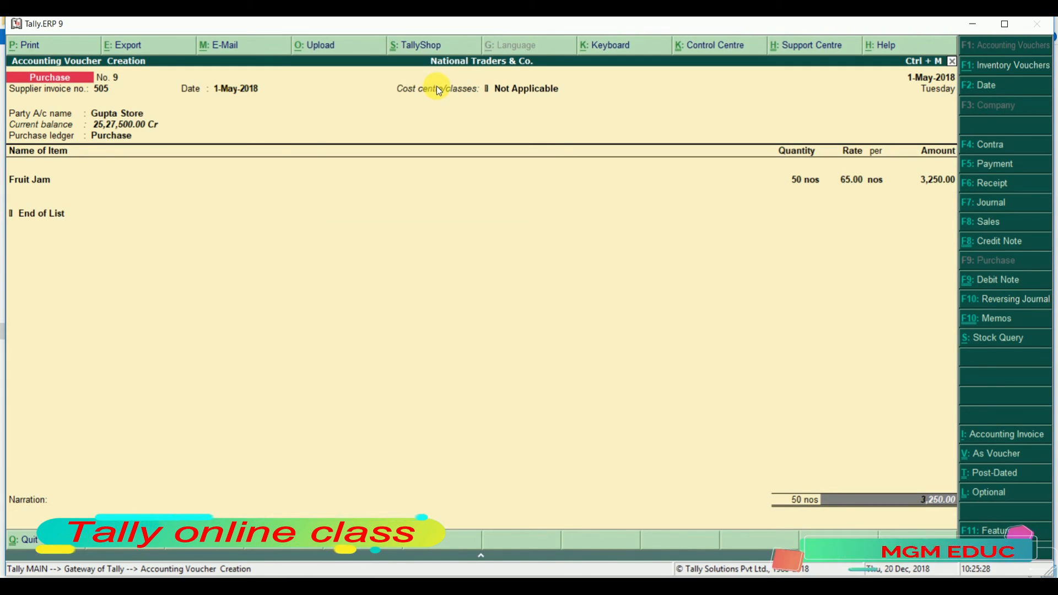
pyautogui.press('Return')
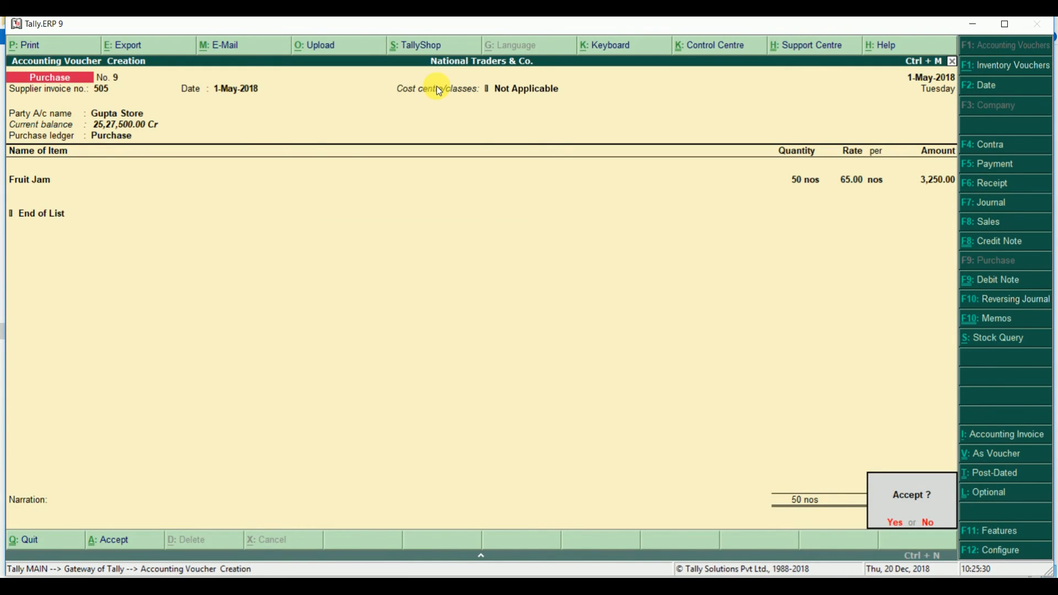
pyautogui.press('Return')
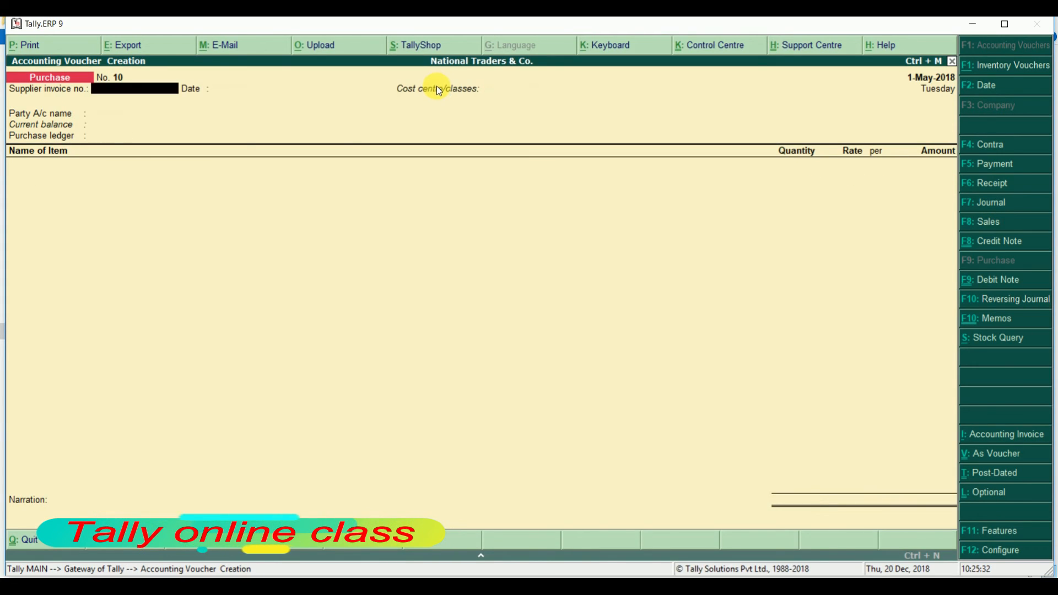
pyautogui.press('Escape')
pyautogui.press('Return')
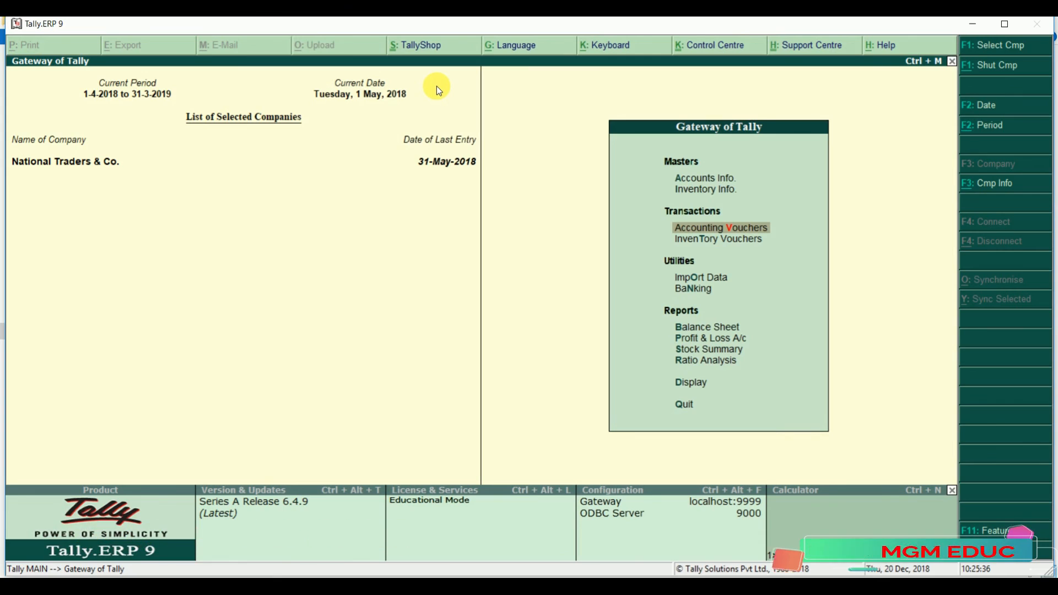
# Open the batch report among the displayed inventory books
pyautogui.press('Down')
pyautogui.press('Down')
pyautogui.press('Down')
pyautogui.press('Down')
pyautogui.press('Down')
pyautogui.press('Down')
pyautogui.press('Down')
pyautogui.press('Down')
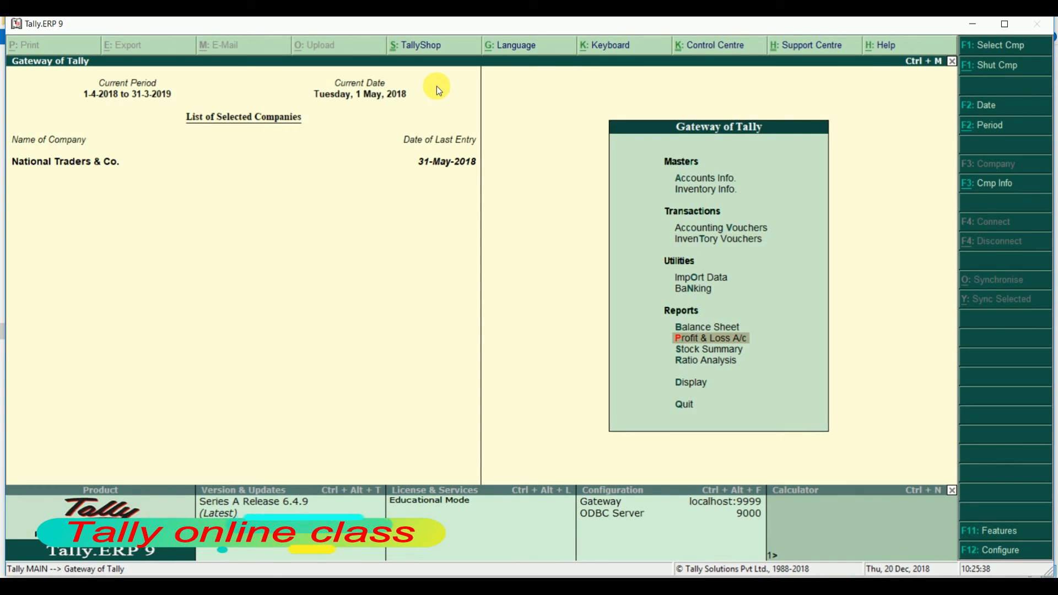
pyautogui.press('Return')
pyautogui.press('Down')
pyautogui.press('Down')
pyautogui.press('Down')
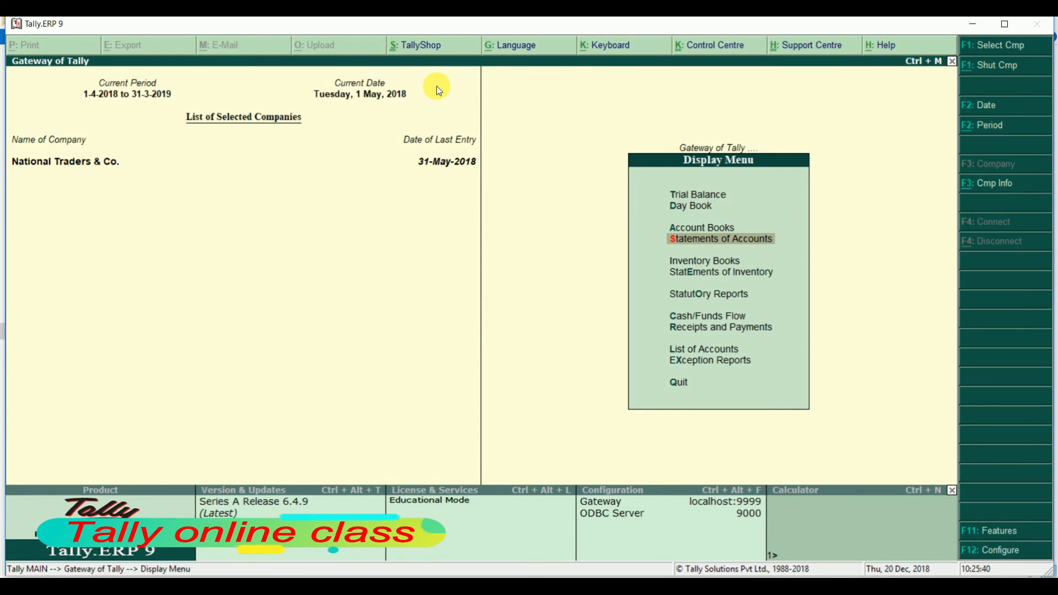
pyautogui.press('Return')
pyautogui.press('Down')
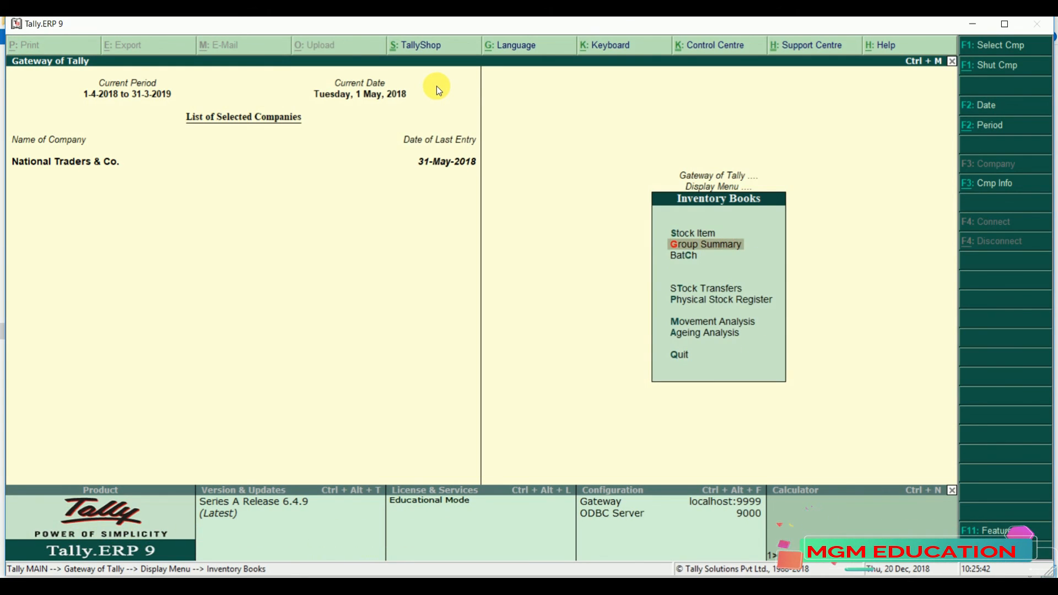
pyautogui.press('Return')
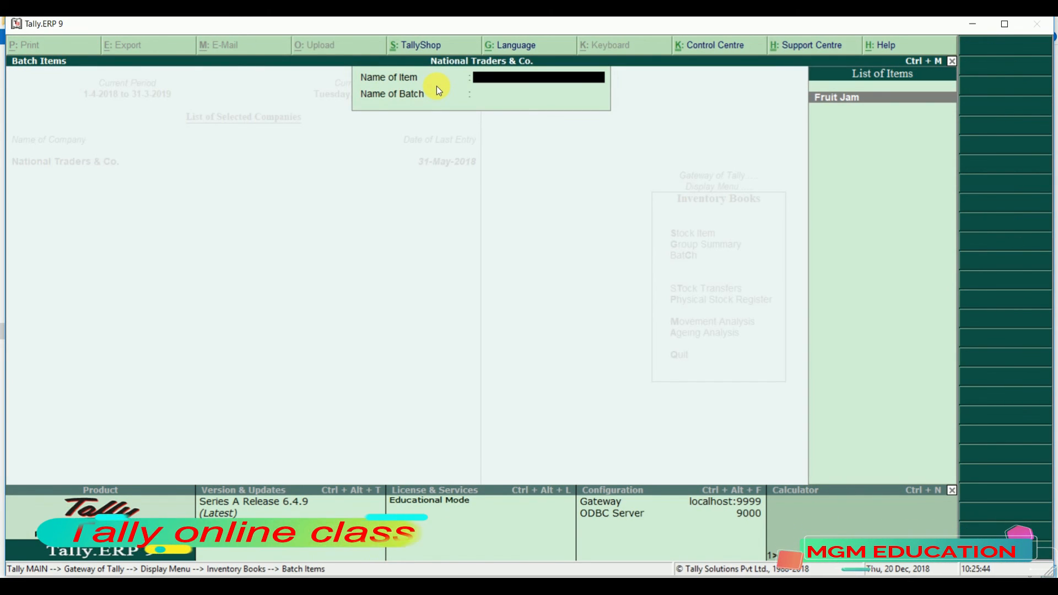
# Review the vouchers of Fruit Jam's batch PK-11, and return to the Gateway of Tally
pyautogui.press('Return')
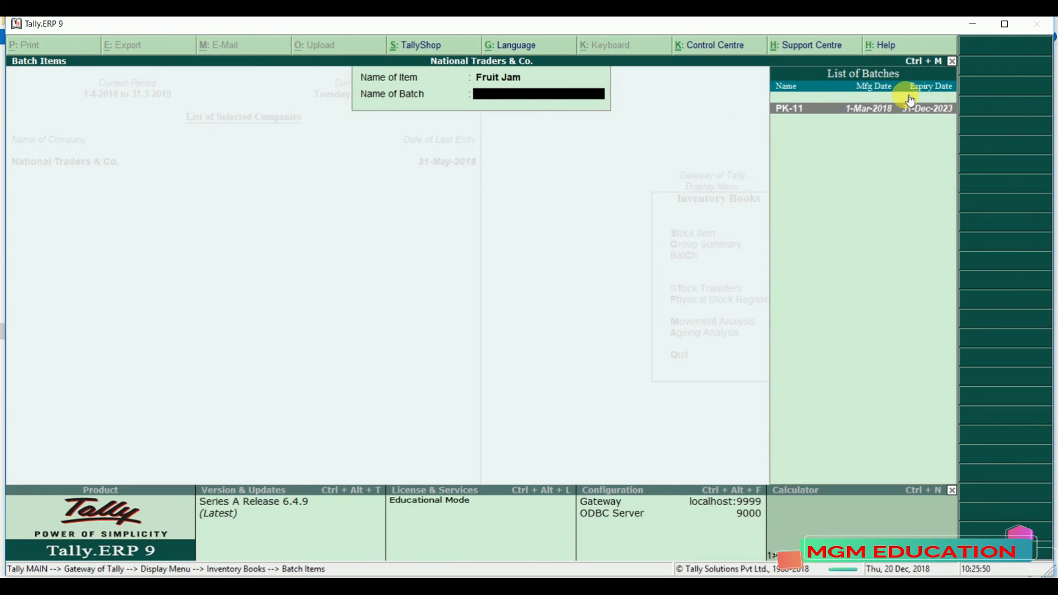
pyautogui.press('Return')
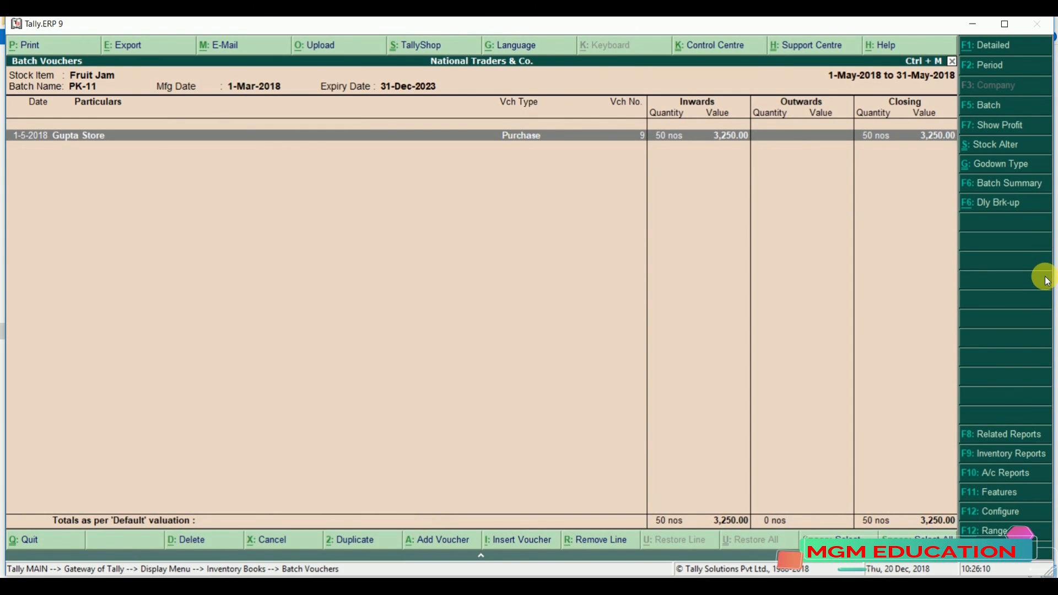
pyautogui.press('Escape')
pyautogui.press('Escape')
pyautogui.press('Escape')
pyautogui.press('Escape')
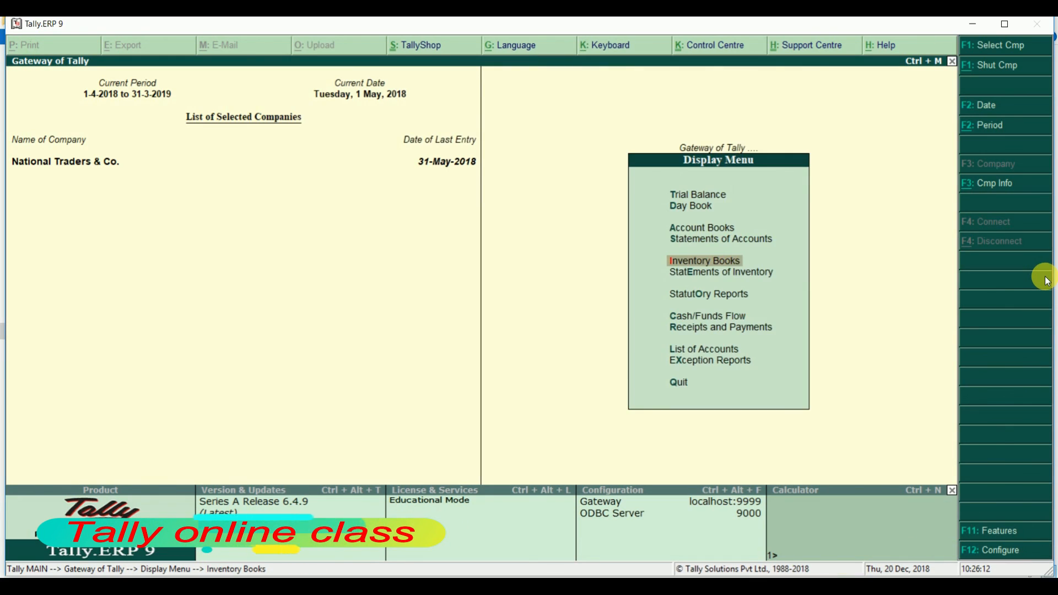
pyautogui.press('Escape')
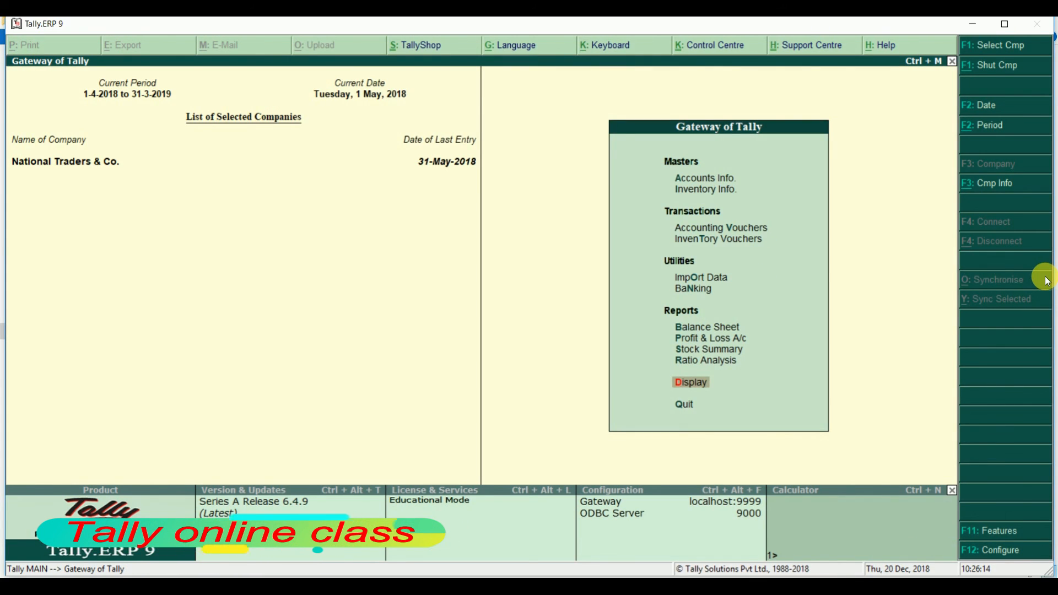